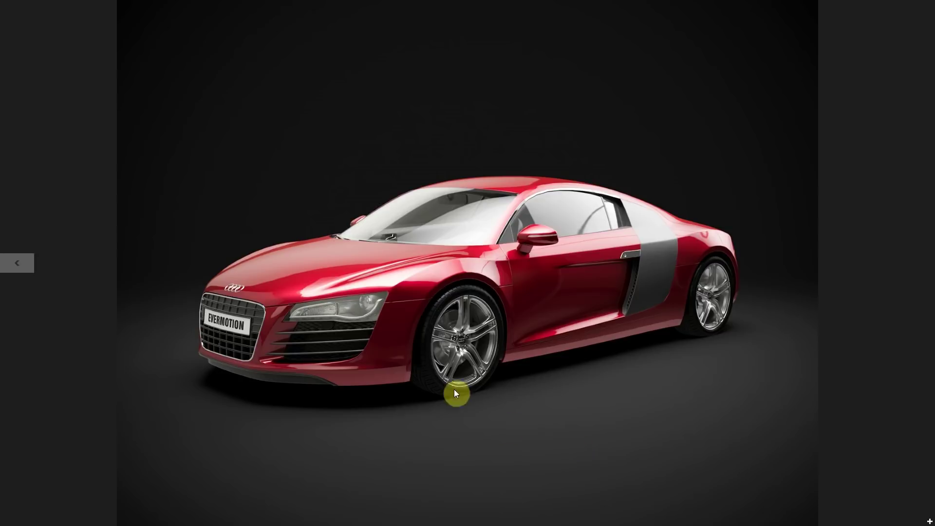
Step back from the red Audi render to the 'MERRY CHRISTMAS' tree image
click(17, 264)
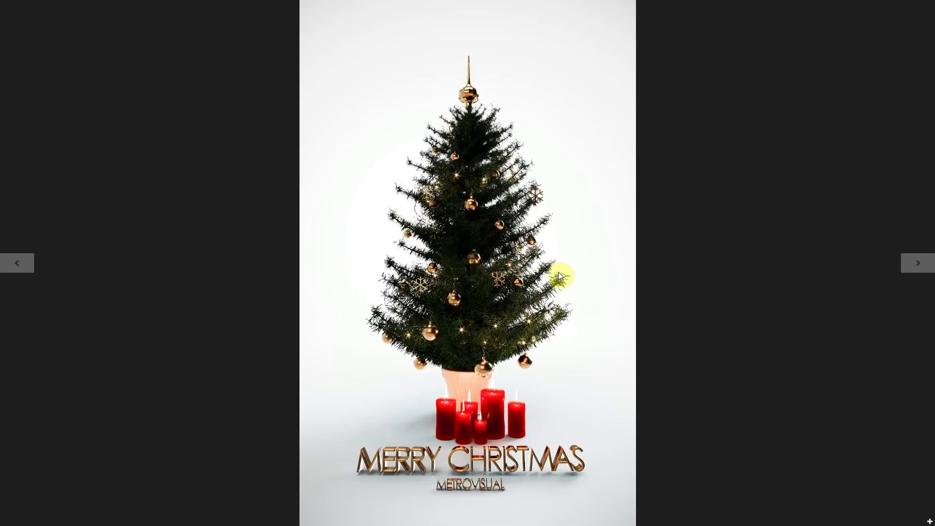
Browse the Christmas tree variants on red and white backgrounds, ending on the lamp-and-chairs render
click(15, 266)
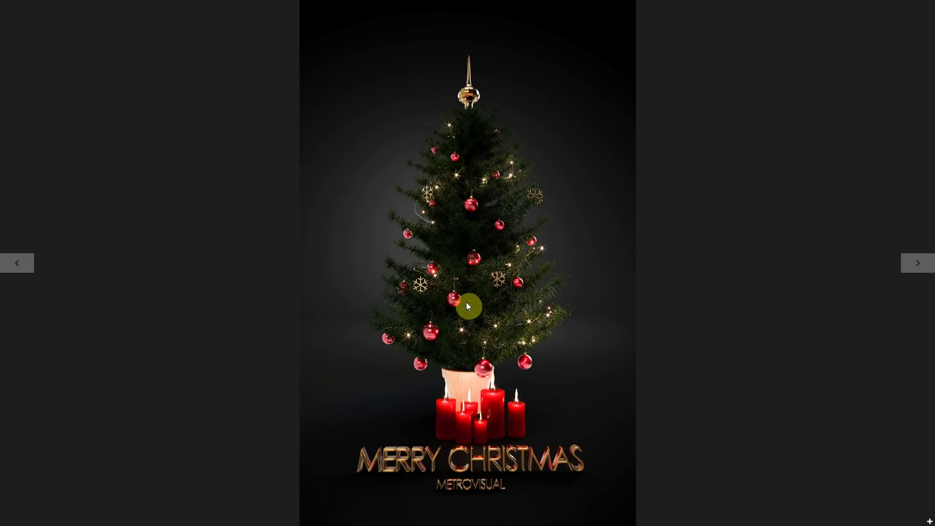
click(918, 263)
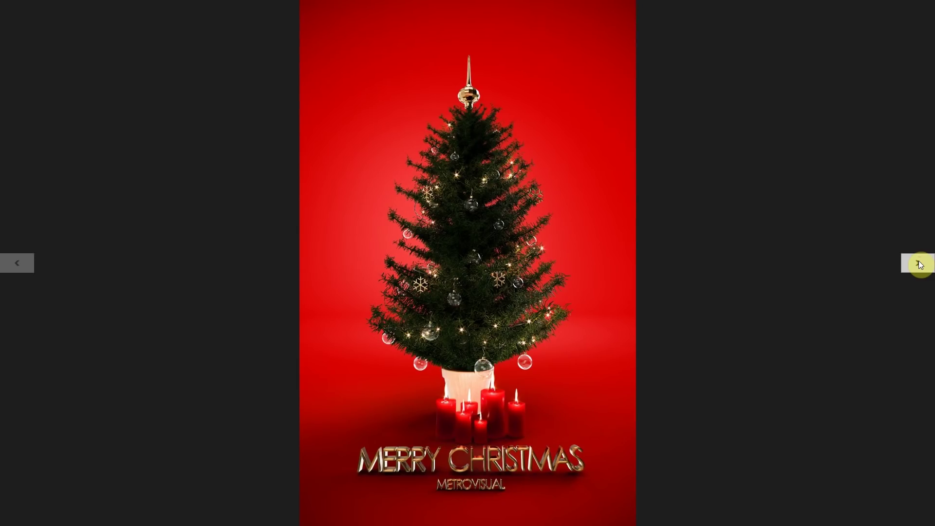
click(919, 263)
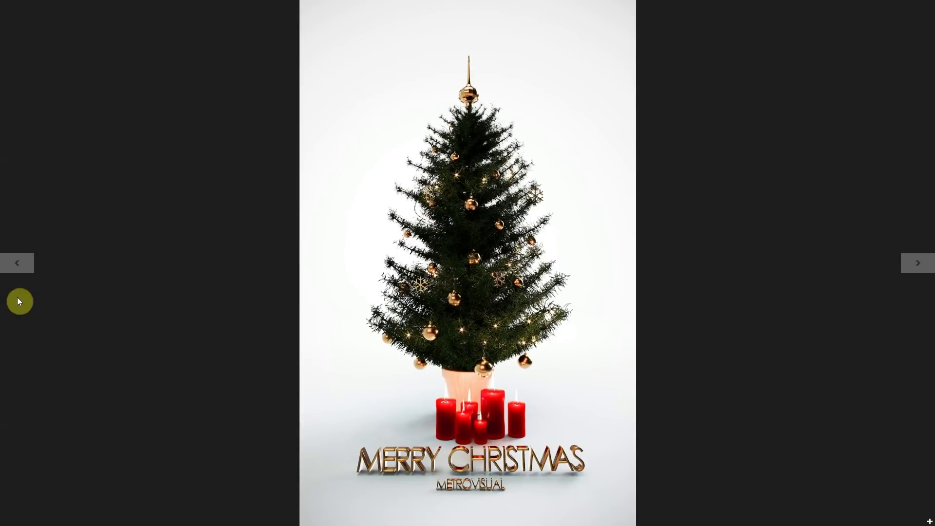
click(18, 263)
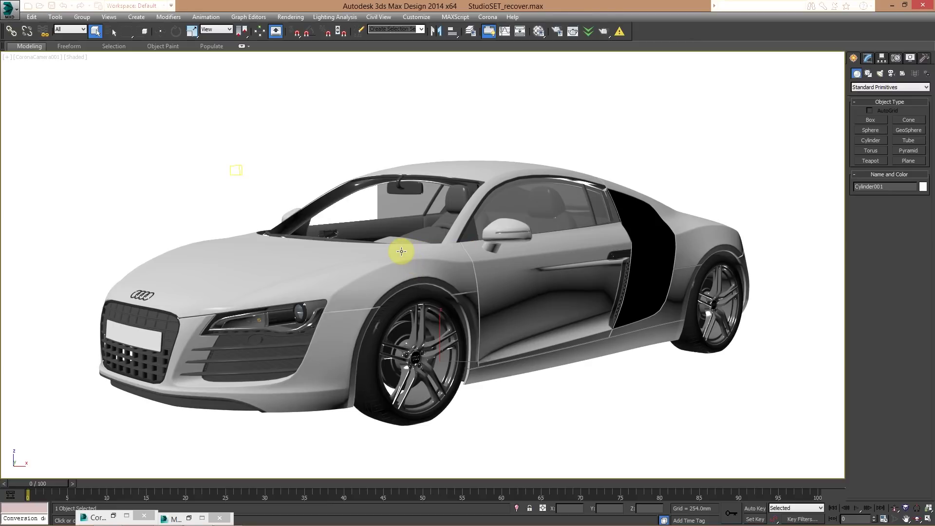
Switch to a wireframe Perspective view and zoom out to frame the large Cylinder001 enclosure
key(p)
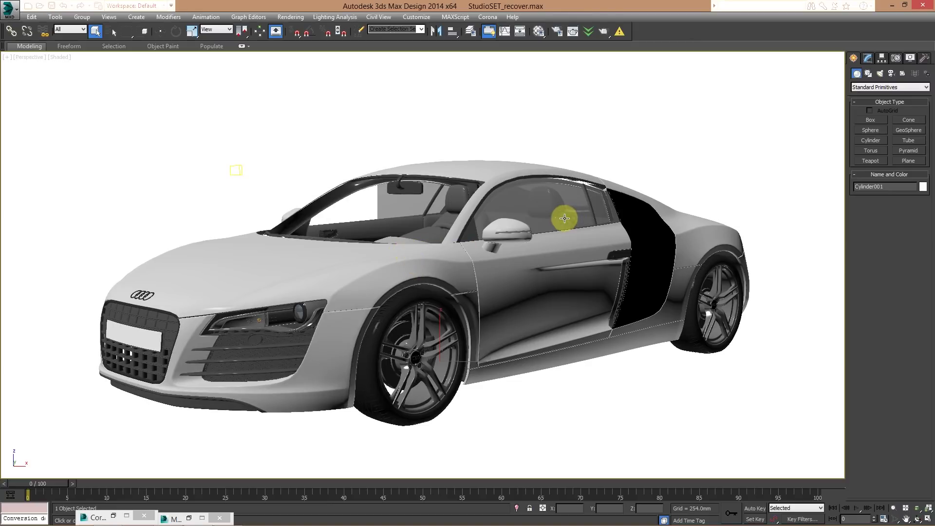
key(F3)
scroll(564, 218, down, 10)
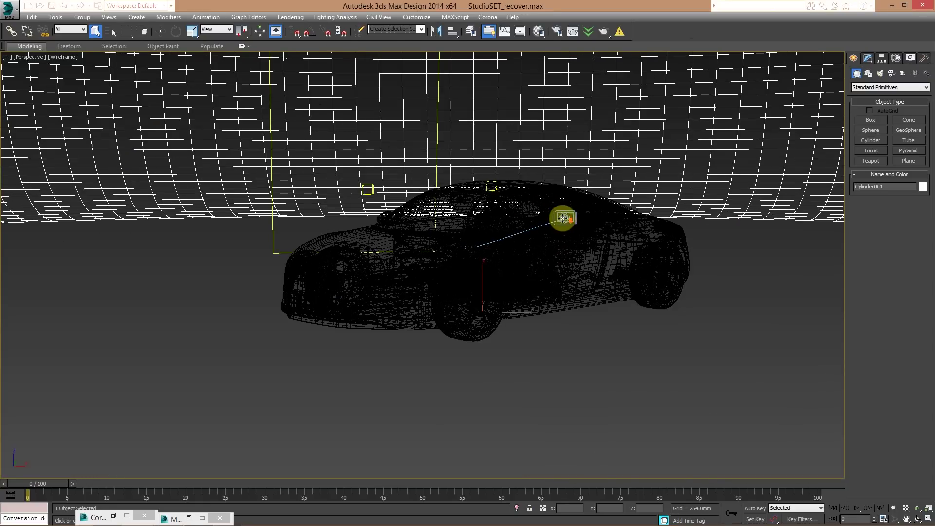
scroll(561, 220, down, 10)
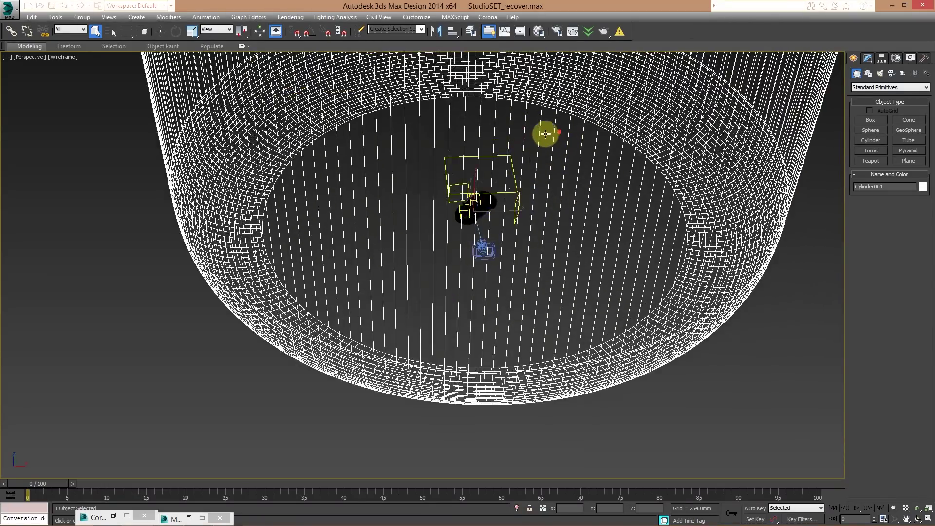
middle_drag(473, 216, 461, 242)
scroll(433, 210, up, 8)
mouse_move(397, 198)
alt+middle_down()
mouse_move(426, 180)
mouse_move(370, 182)
mouse_move(382, 165)
mouse_move(390, 203)
mouse_move(407, 212)
alt+middle_up()
scroll(455, 261, up, 3)
scroll(563, 261, up, 3)
scroll(384, 232, down, 3)
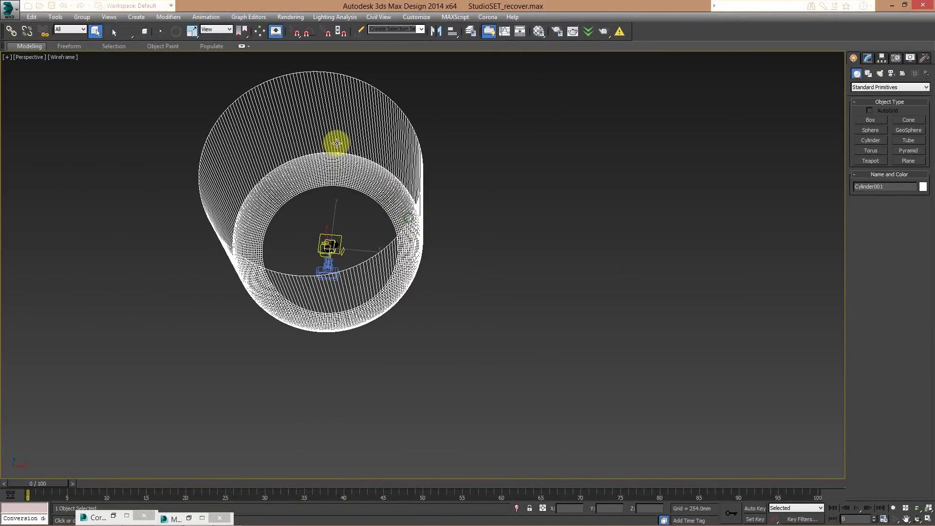
Delete the old cylinder enclosure and cancel a first cylinder attempt
key(Delete)
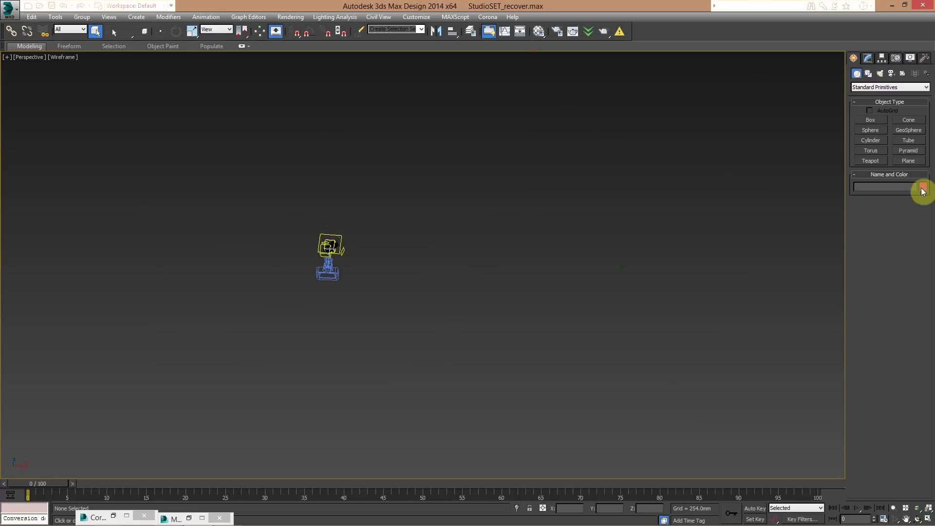
click(869, 141)
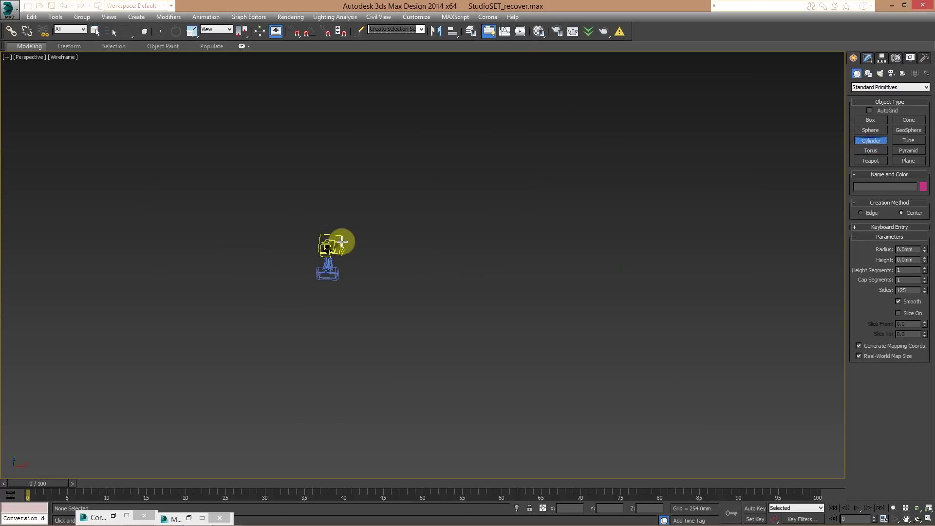
drag(349, 241, 508, 306)
right_click(508, 306)
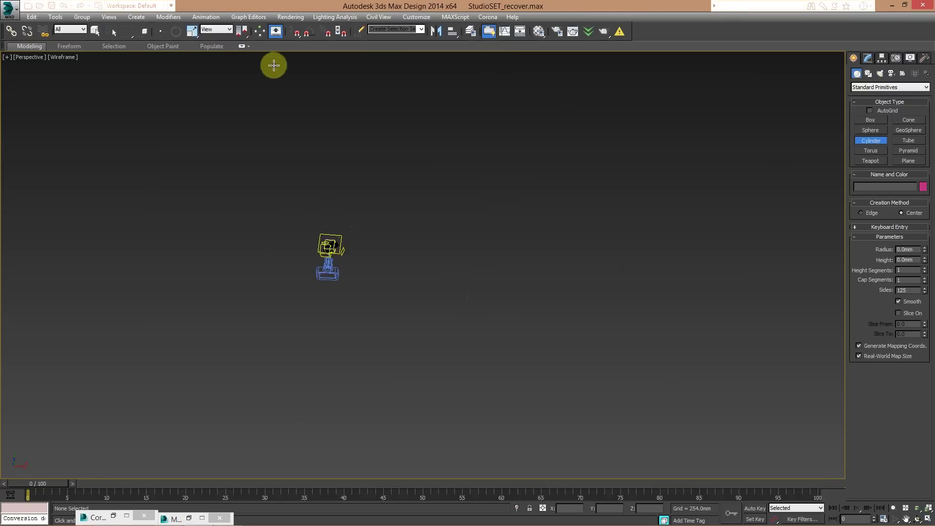
Make layer 0 (default) the current layer
click(469, 32)
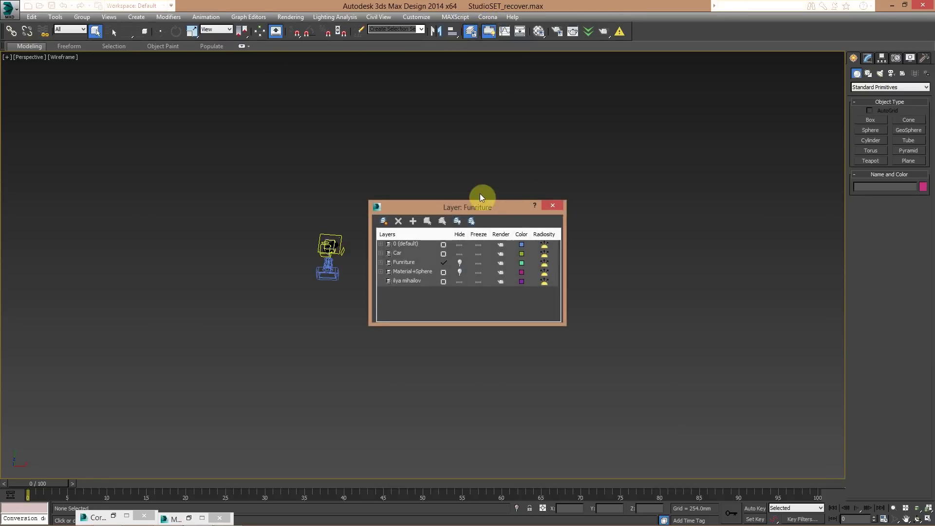
click(443, 245)
click(553, 205)
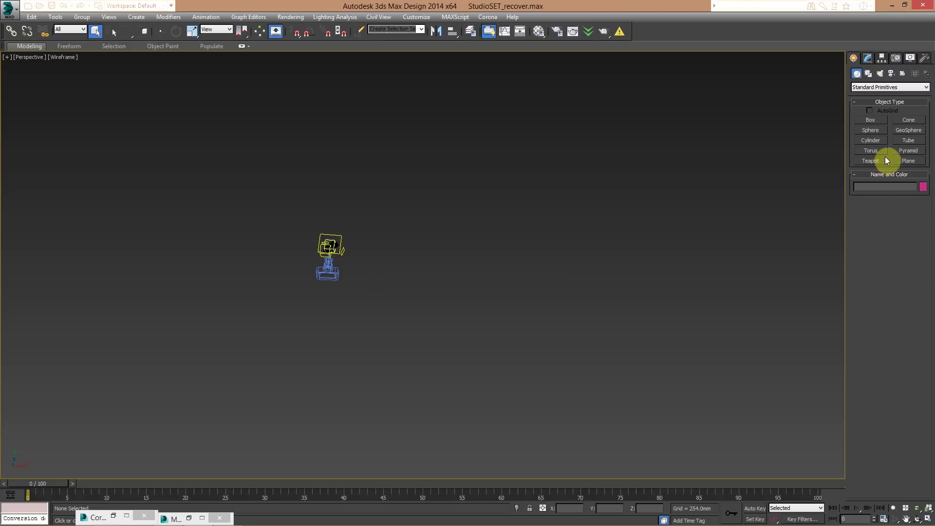
Draw the tall Cylinder016 centred around the car, trimming its radius to about 51555 mm
click(871, 140)
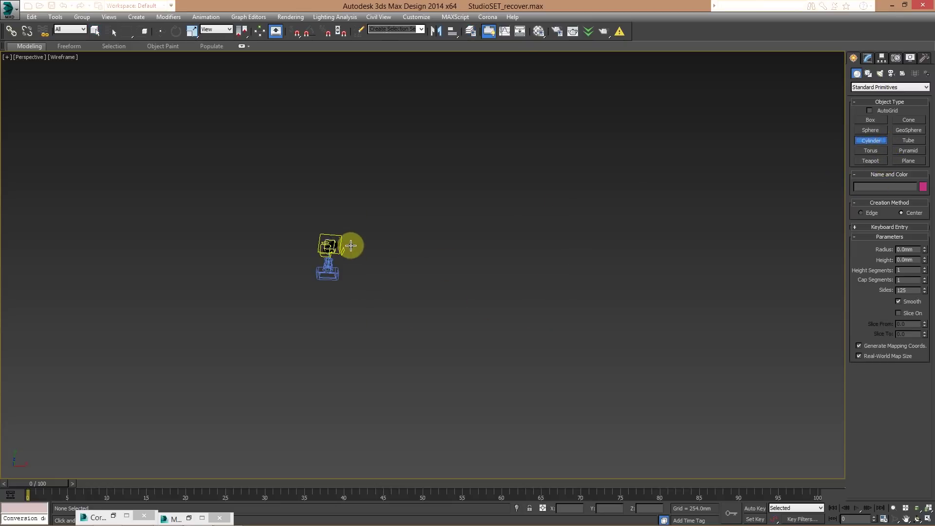
drag(350, 245, 533, 323)
scroll(459, 202, down, 4)
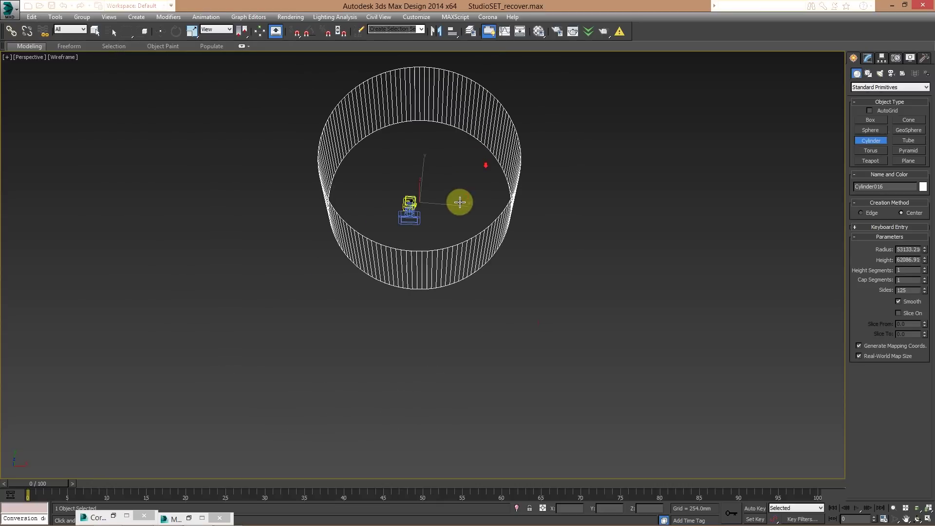
alt+middle_drag(459, 202, 741, 251)
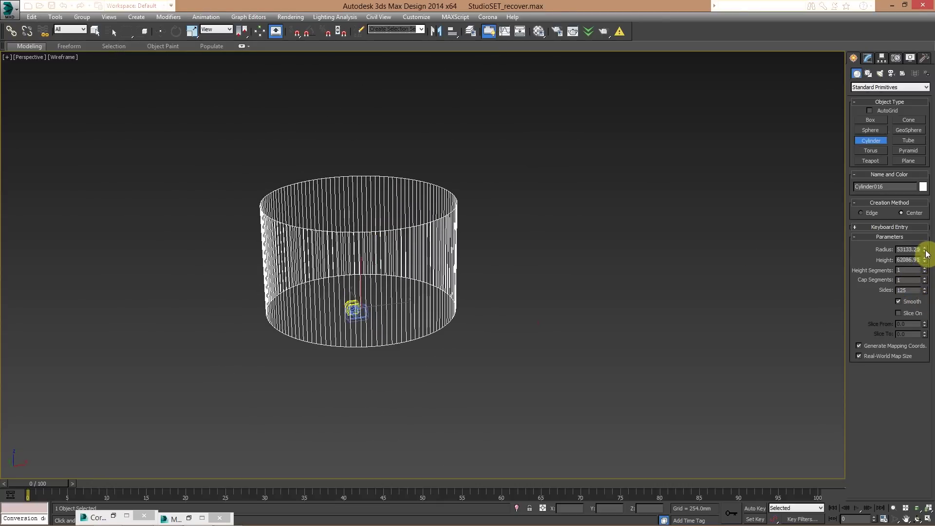
drag(926, 253, 912, 215)
right_click(385, 234)
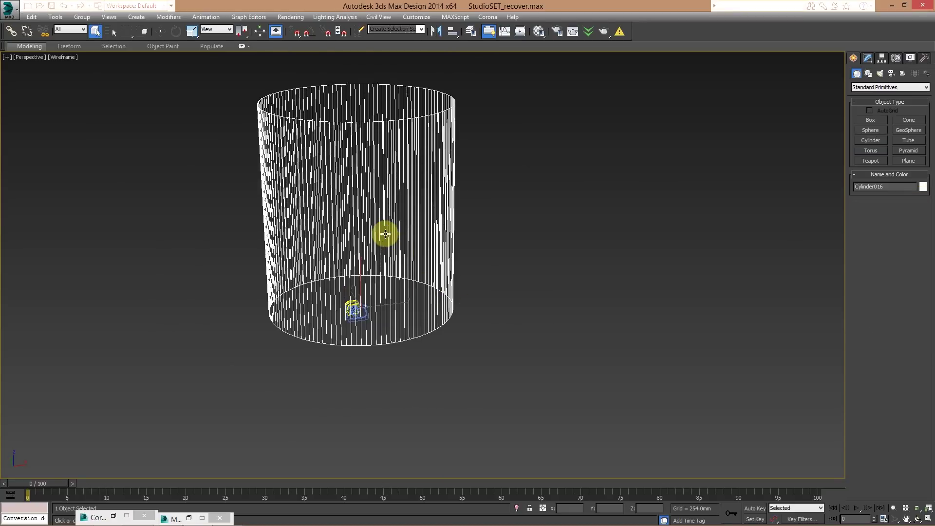
Convert the cylinder to Editable Poly and return to a shaded view
right_click(385, 234)
mouse_move(423, 335)
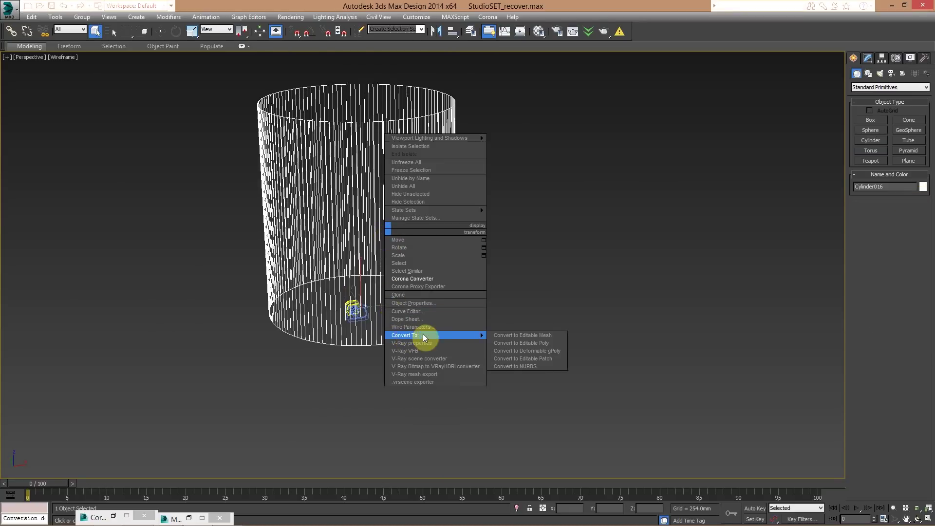
click(527, 341)
alt+middle_drag(411, 338, 462, 273)
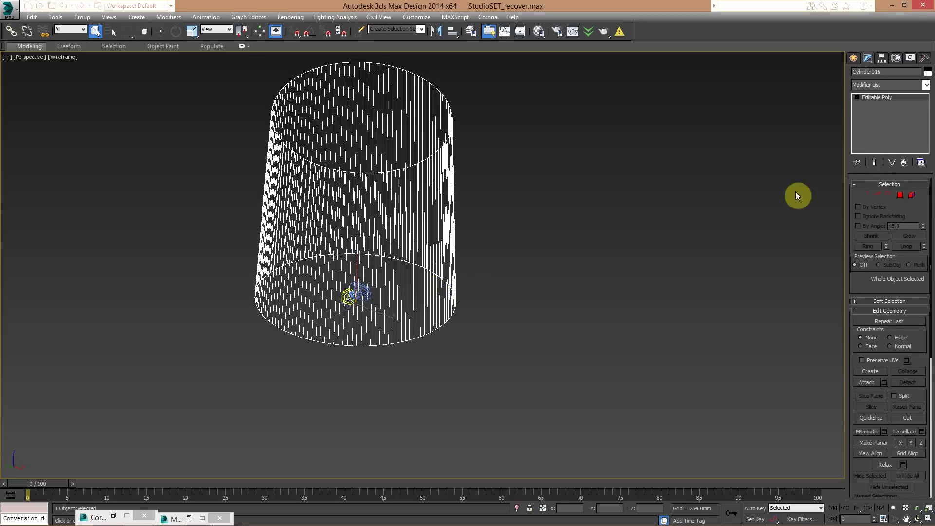
mouse_move(797, 195)
alt+middle_down()
mouse_move(665, 264)
mouse_move(676, 292)
alt+middle_up()
key(F3)
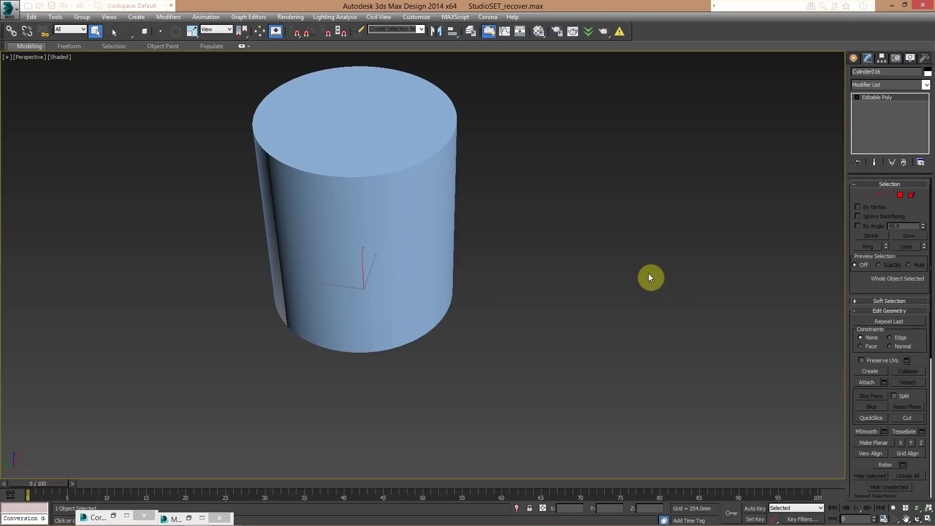
Delete the cylinder's top cap polygon, leaving it open, with edges shown
key(4)
click(390, 117)
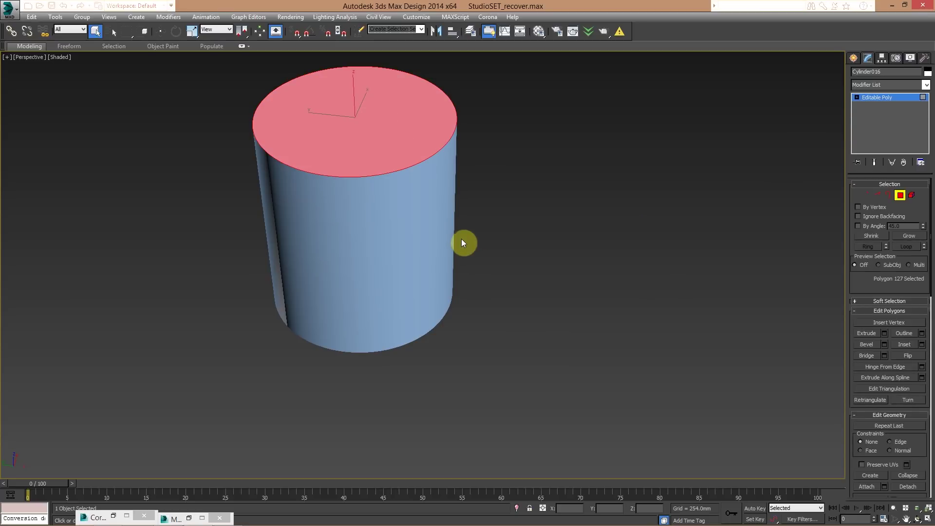
key(Delete)
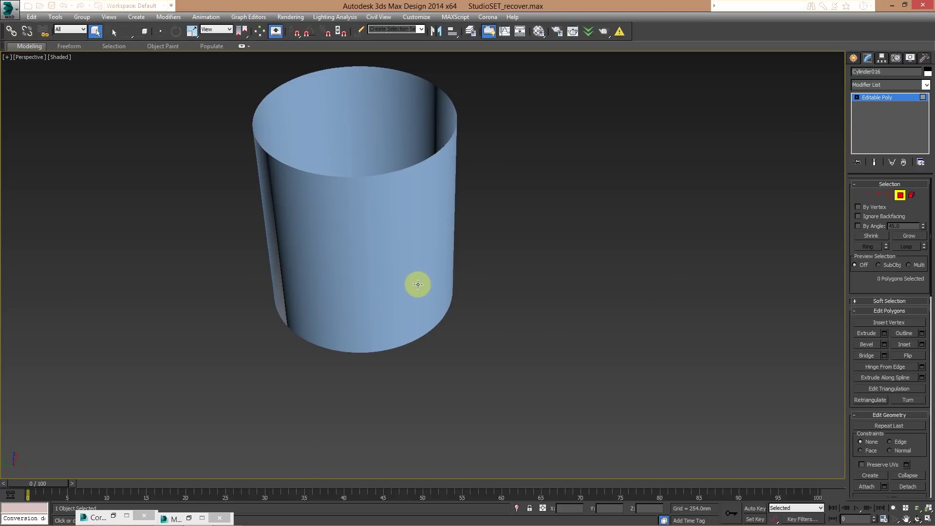
key(F4)
alt+middle_drag(400, 293, 413, 263)
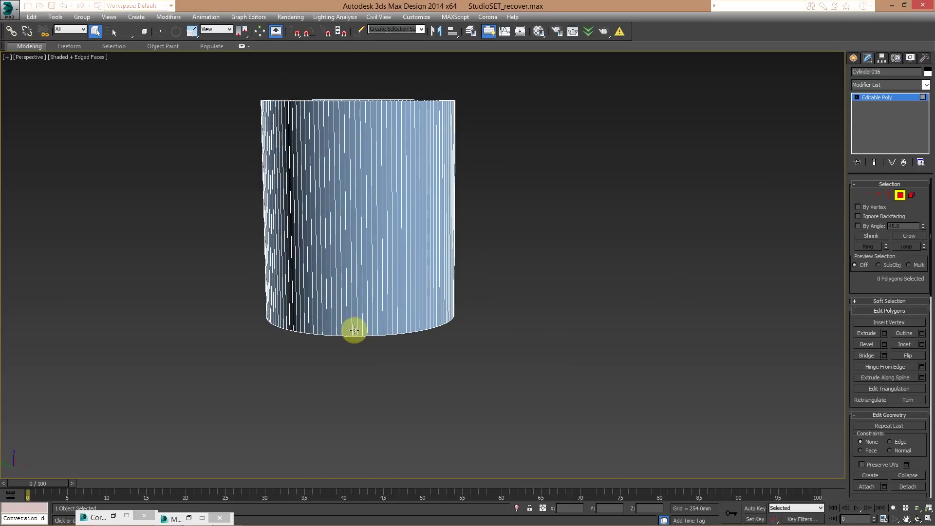
Connect all vertical edges with a new horizontal ring slid down to -70
click(876, 195)
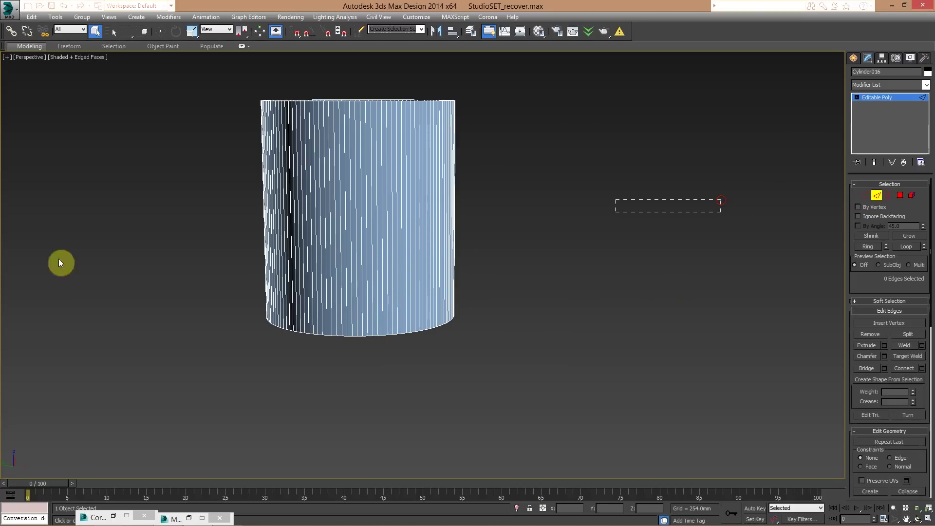
drag(721, 200, 60, 263)
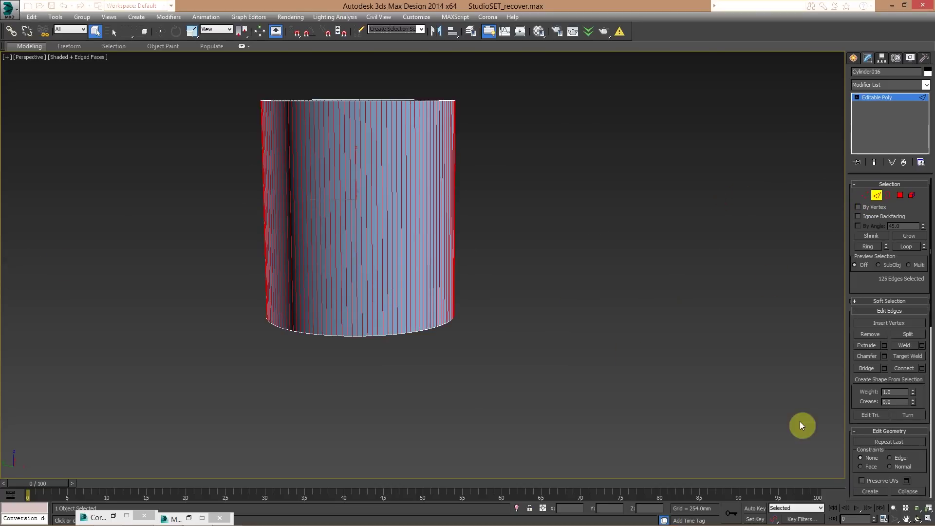
click(921, 369)
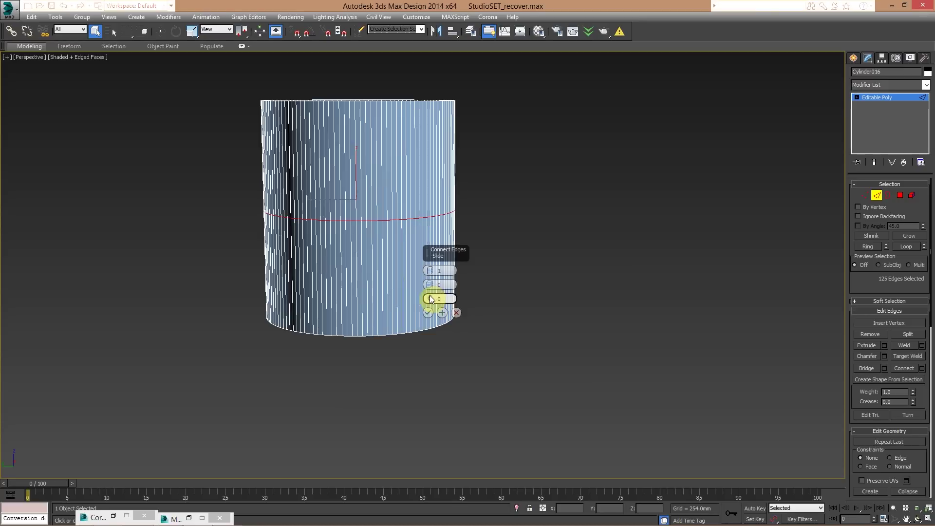
drag(431, 299, 414, 433)
Confirm the edge ring, then inset and scale down the bottom cap polygon to form a rim
click(428, 314)
alt+middle_drag(427, 317, 751, 259)
click(900, 195)
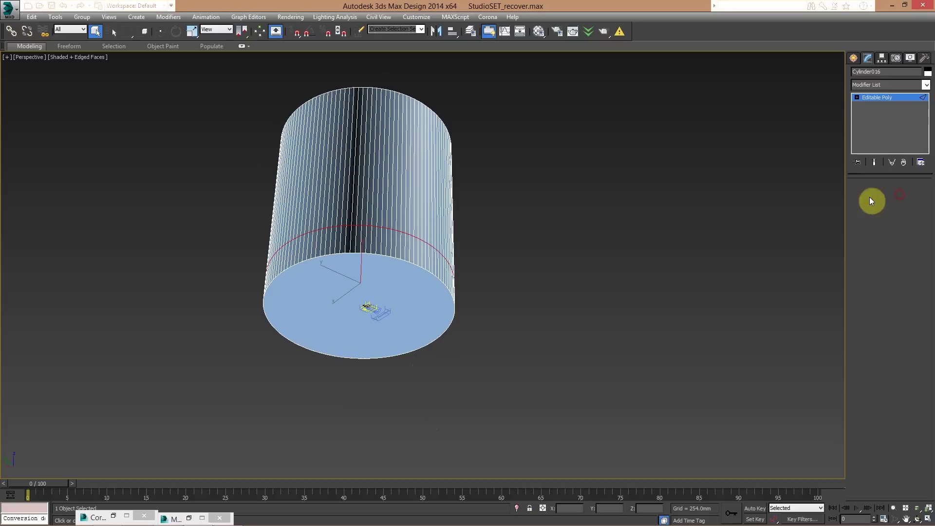
click(412, 290)
click(897, 345)
mouse_move(416, 293)
mouse_down()
mouse_move(411, 288)
mouse_move(412, 308)
mouse_up()
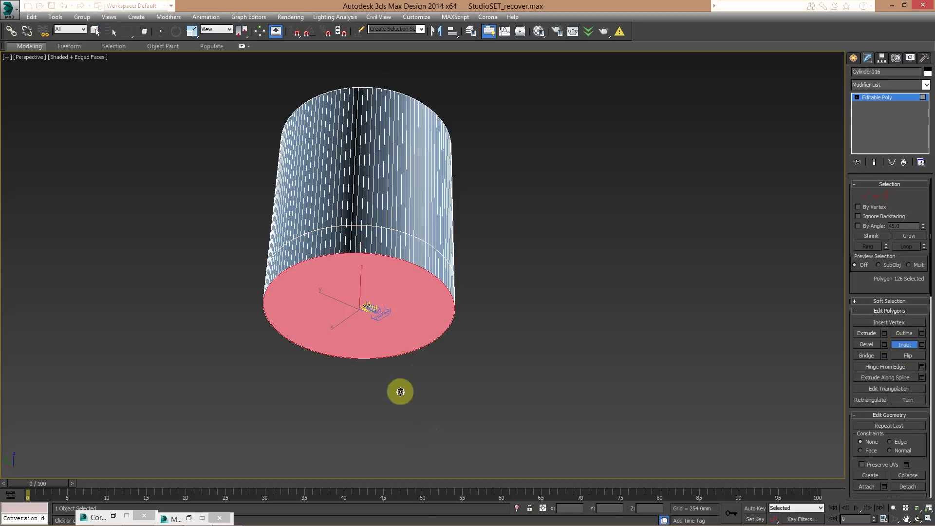
right_click(378, 280)
drag(359, 299, 358, 325)
scroll(361, 281, up, 4)
Chamfer the bottom rim edge loop at 12000 mm with 17 segments
key(2)
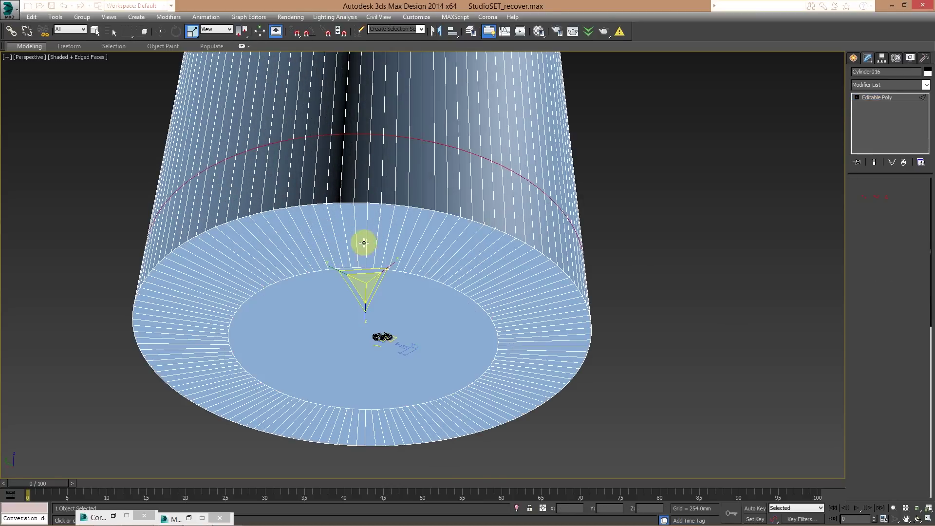
click(357, 201)
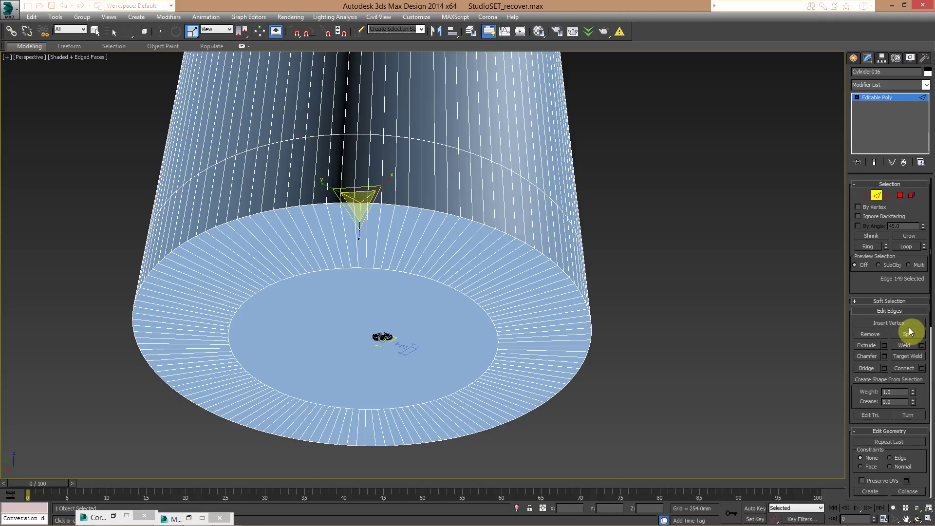
click(912, 248)
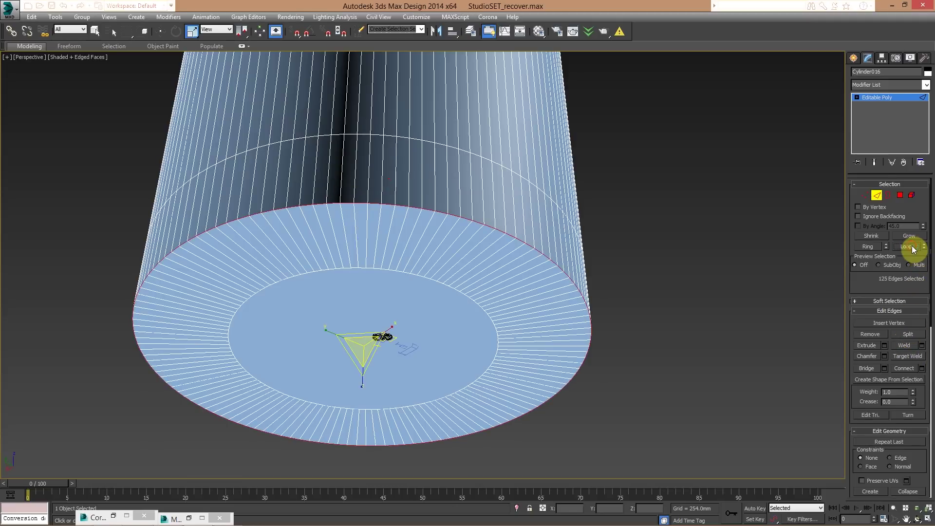
click(884, 356)
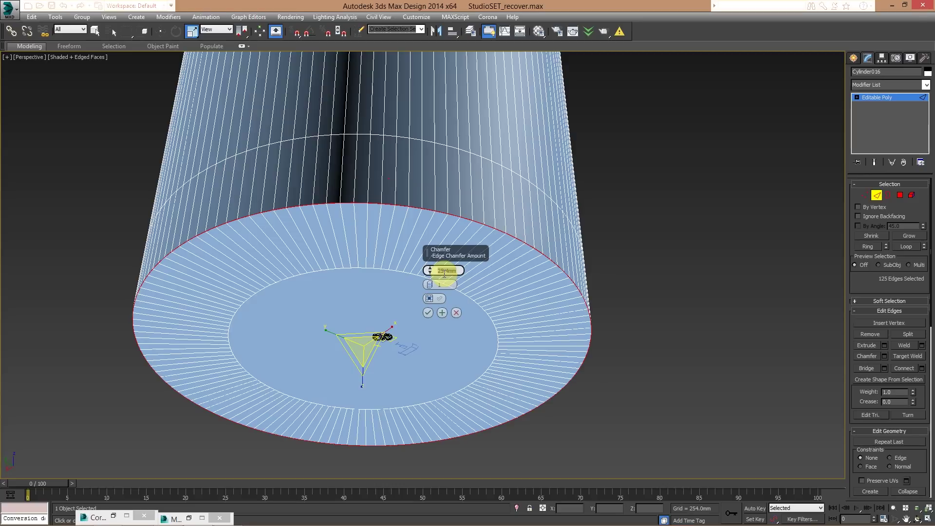
text(12000)
key(Return)
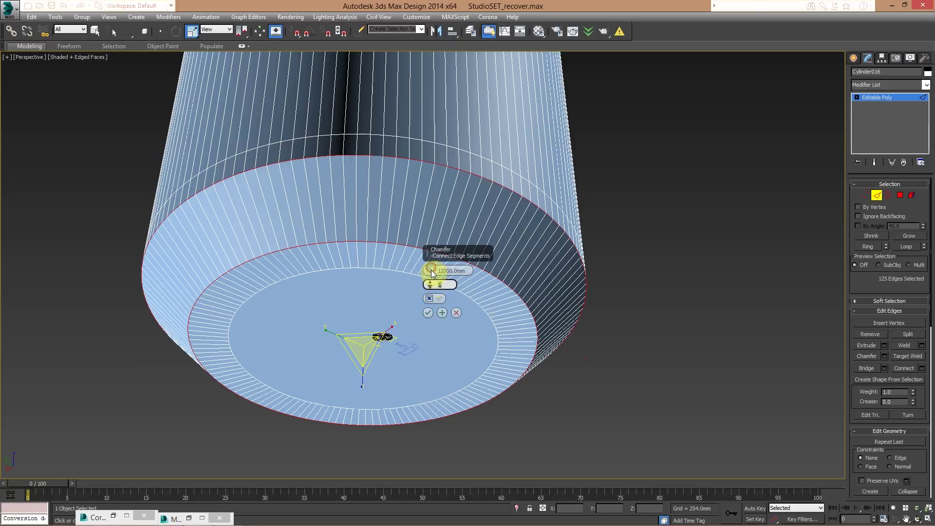
drag(428, 287, 436, 251)
alt+middle_drag(361, 219, 300, 307)
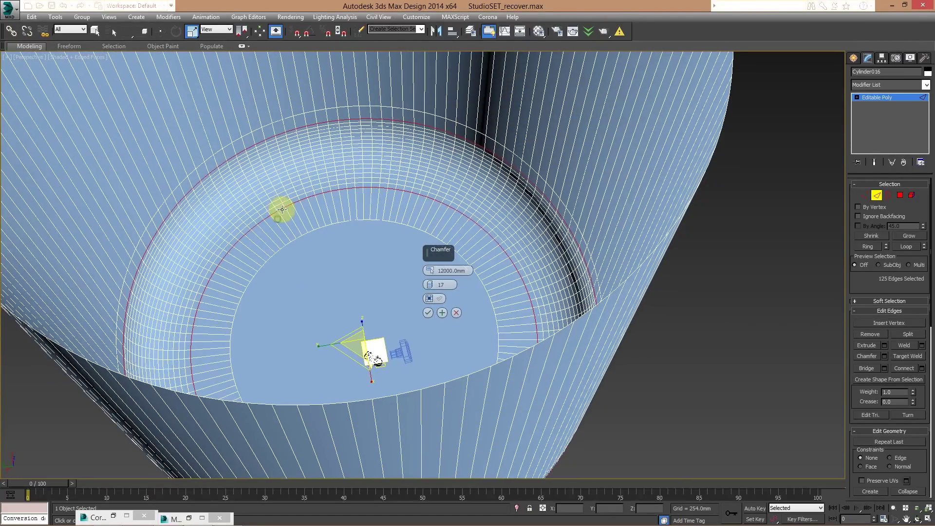
click(427, 313)
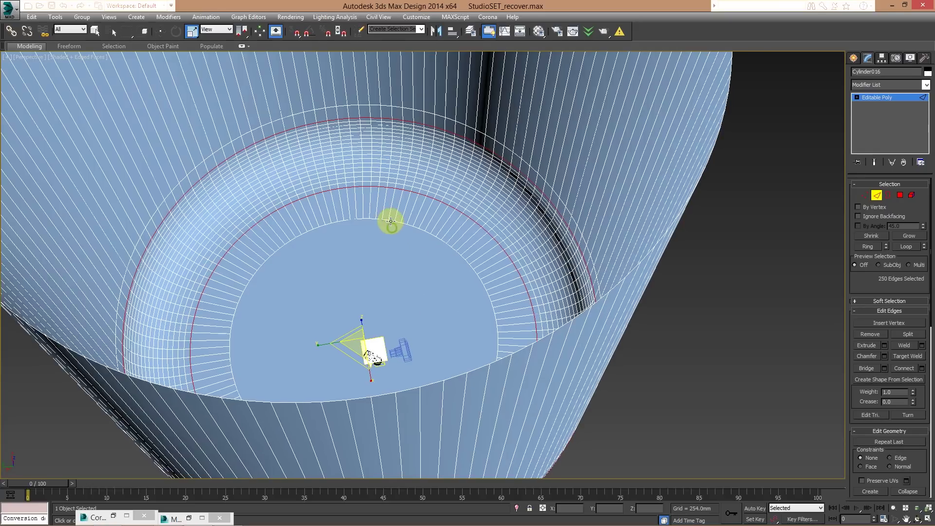
scroll(390, 221, down, 10)
mouse_move(388, 233)
alt+middle_down()
mouse_move(399, 236)
mouse_move(384, 235)
alt+middle_up()
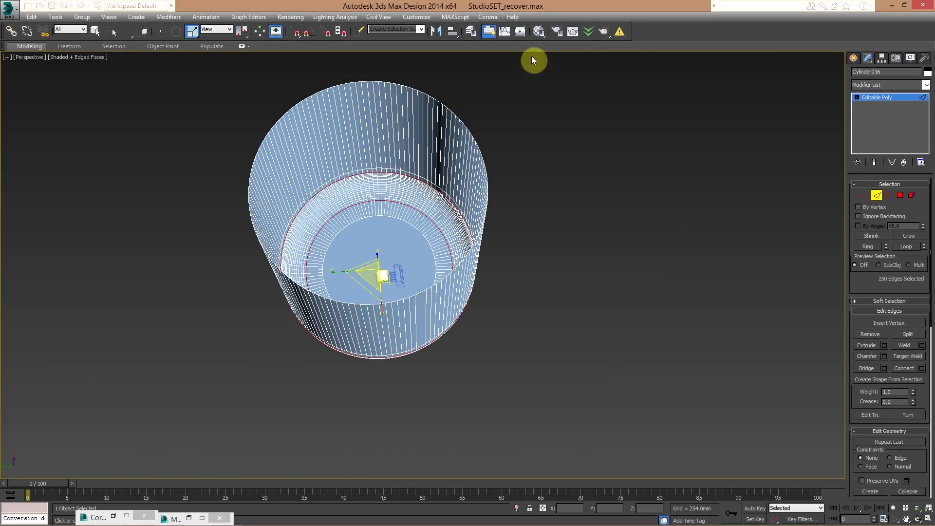
Load a new CoronaMtl into a Material Editor sample slot
click(538, 31)
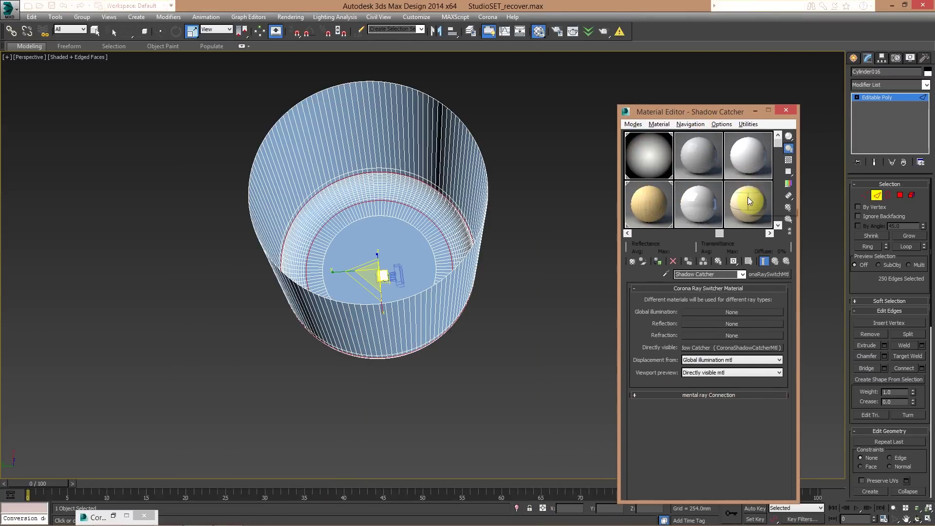
click(747, 196)
click(632, 261)
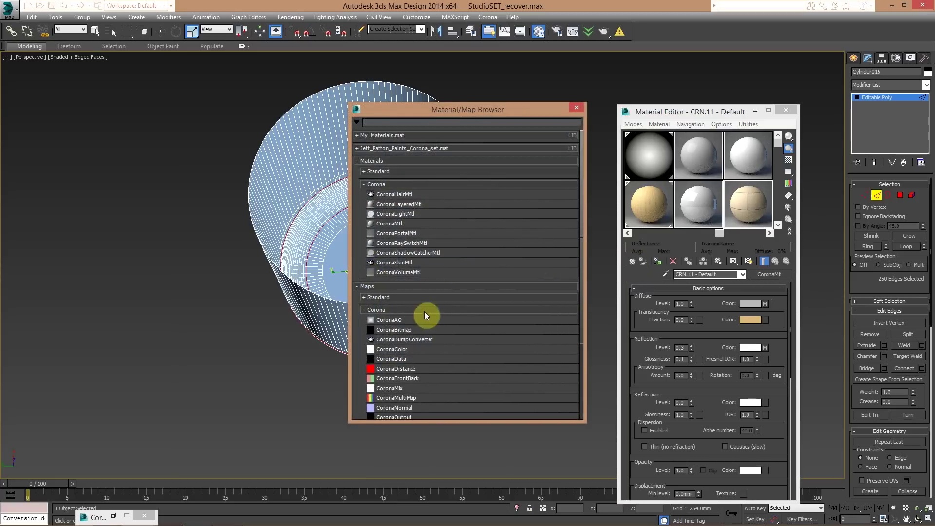
click(388, 223)
double_click(388, 223)
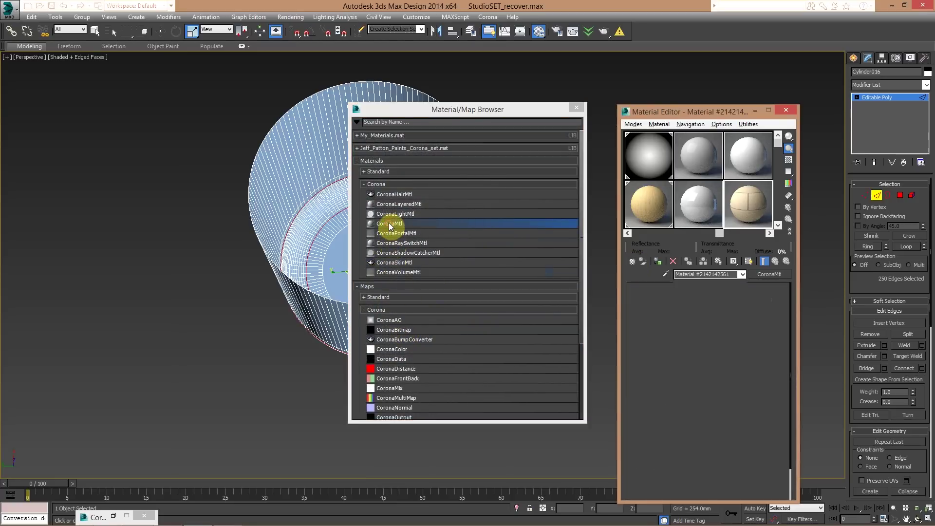
click(576, 108)
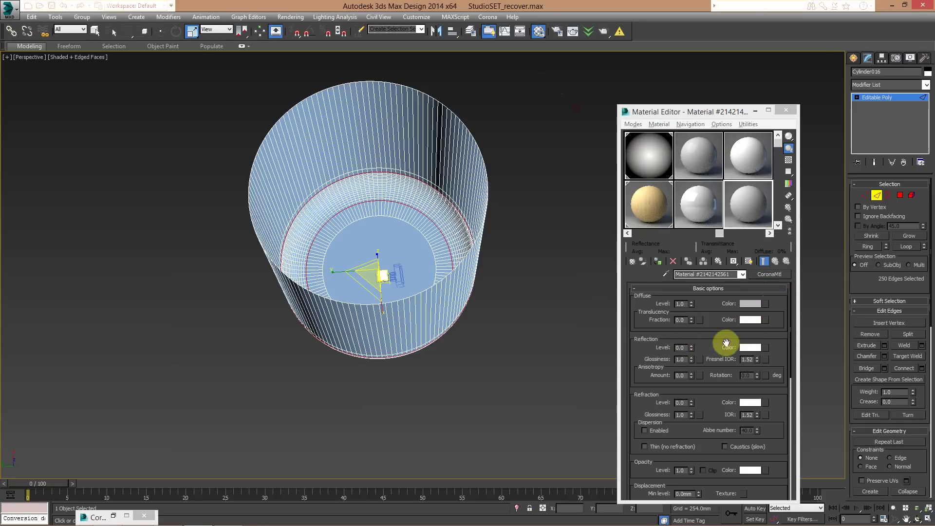
Use a CoronaColor map for the diffuse and edit its output multiplier
click(766, 304)
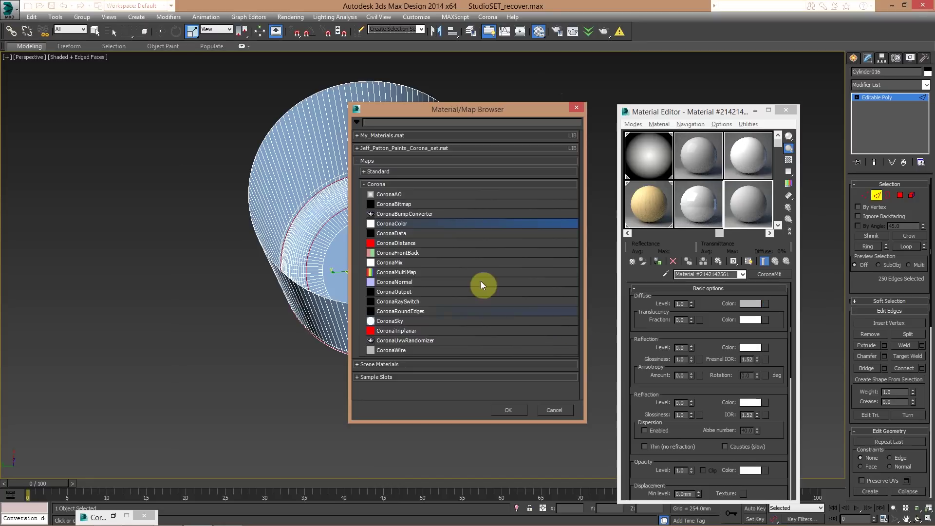
double_click(403, 223)
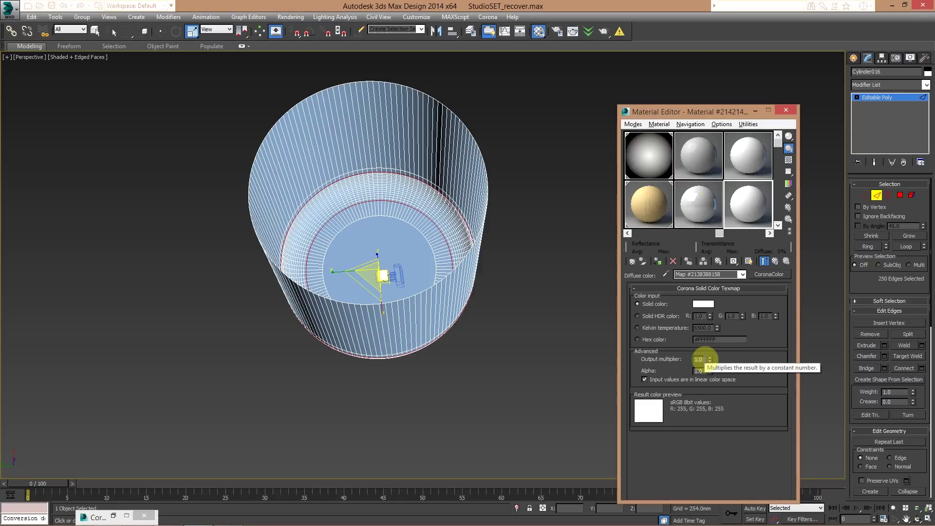
double_click(699, 359)
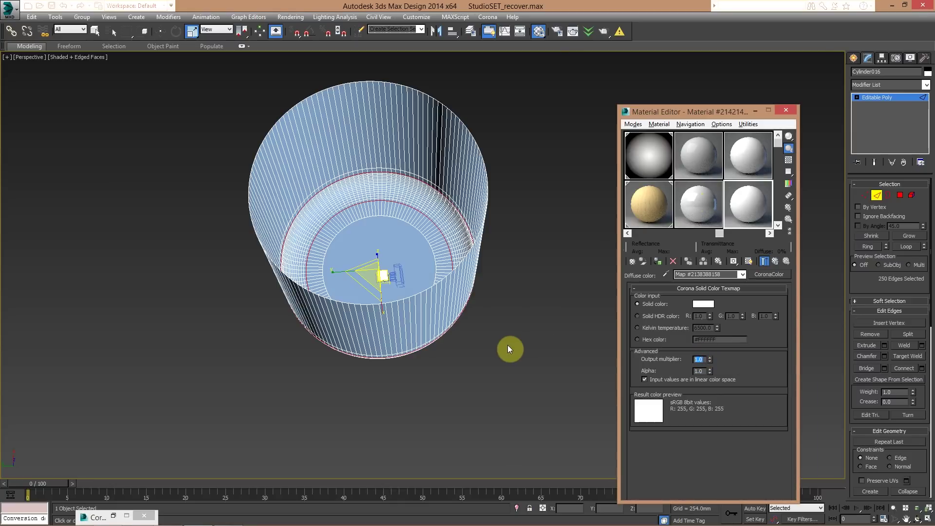
text(1)
Set the output multiplier to 0.4 and assign the grey material to the backdrop cylinder
key(Return)
drag(744, 216, 434, 168)
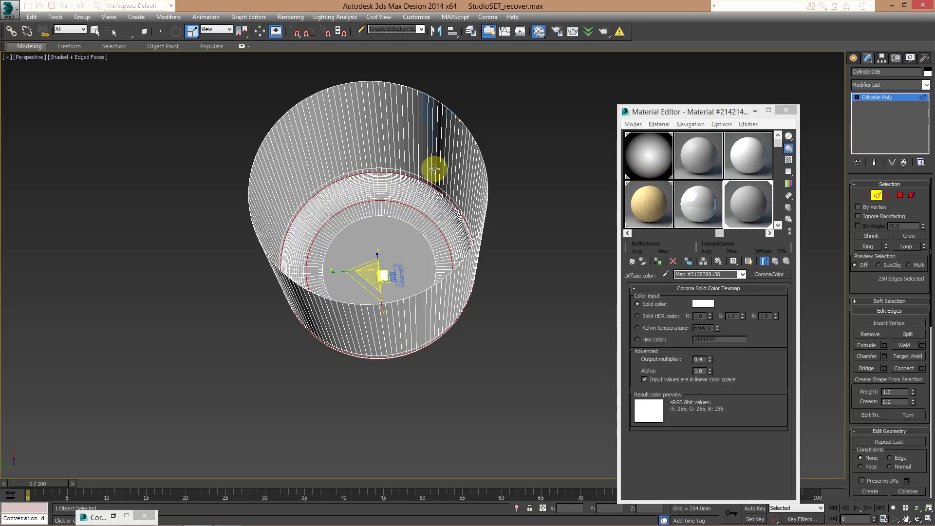
scroll(392, 271, up, 5)
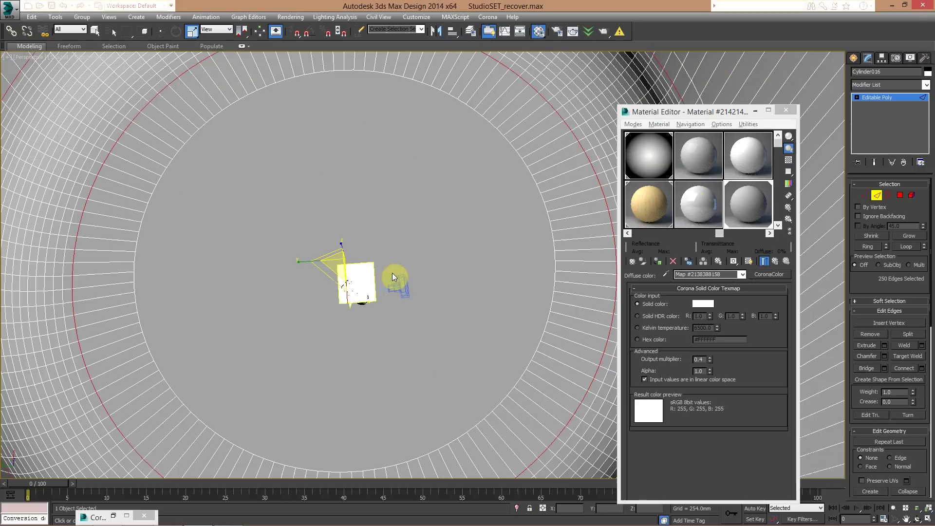
click(887, 97)
Restrict selection to Lights and switch off the Corona light inside the cylinder
click(360, 278)
click(71, 30)
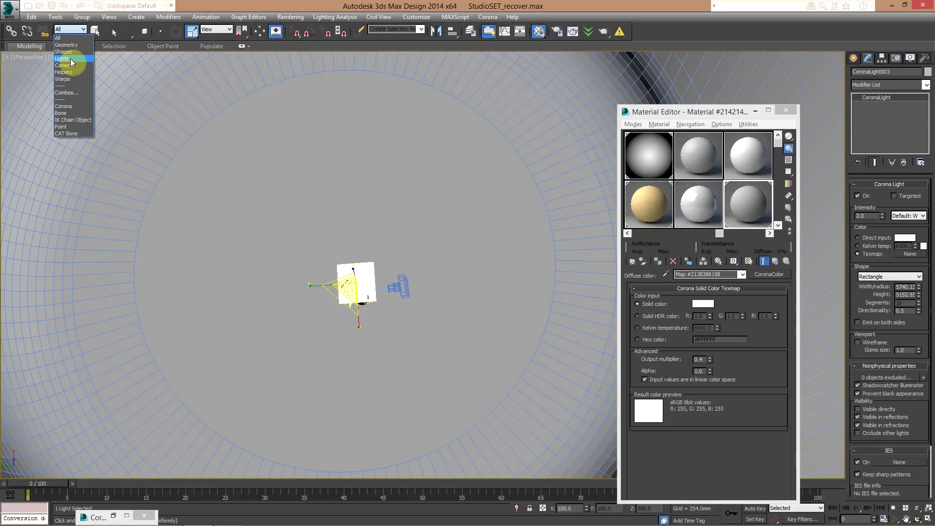
click(71, 59)
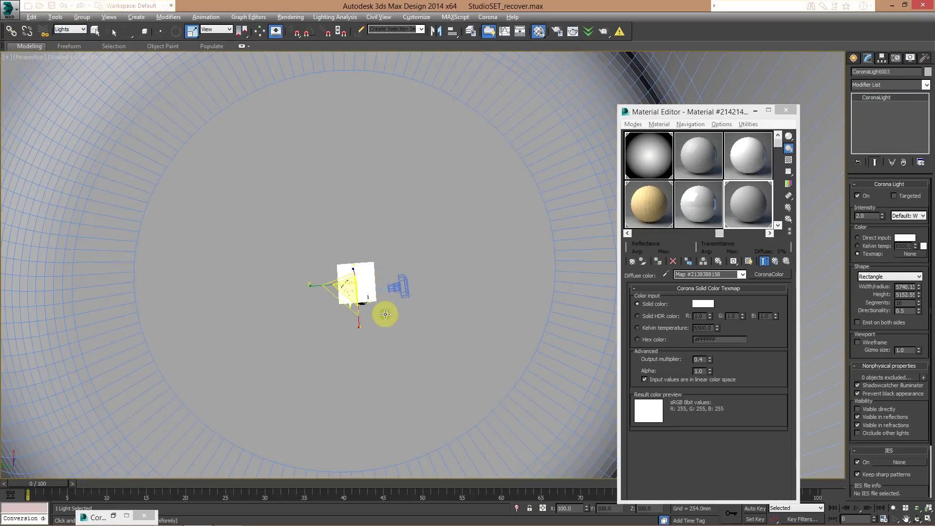
mouse_move(385, 314)
alt+middle_down()
mouse_move(411, 305)
mouse_move(399, 313)
mouse_move(415, 314)
mouse_move(399, 314)
mouse_move(363, 285)
mouse_move(741, 247)
alt+middle_up()
key(F3)
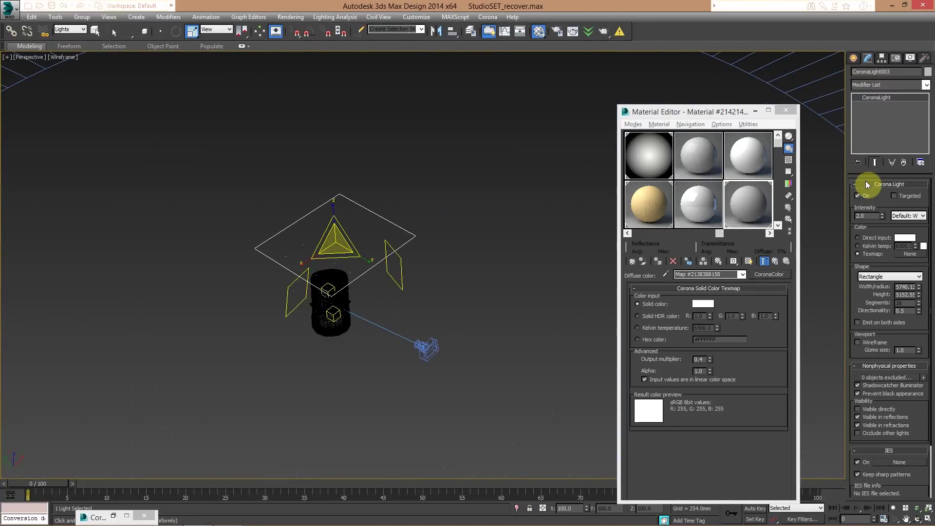
click(861, 196)
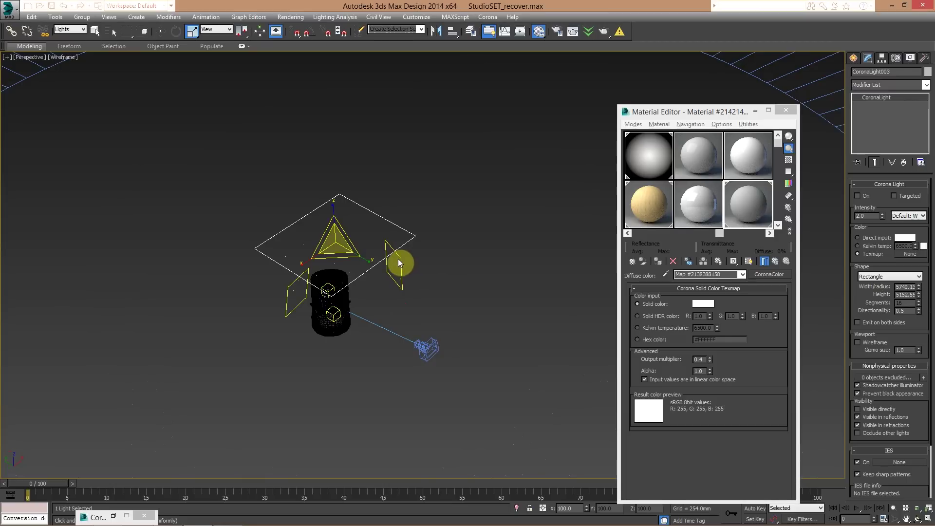
Switch off the right and left plane lights, then look through the camera
ctrl+drag(425, 233, 410, 262)
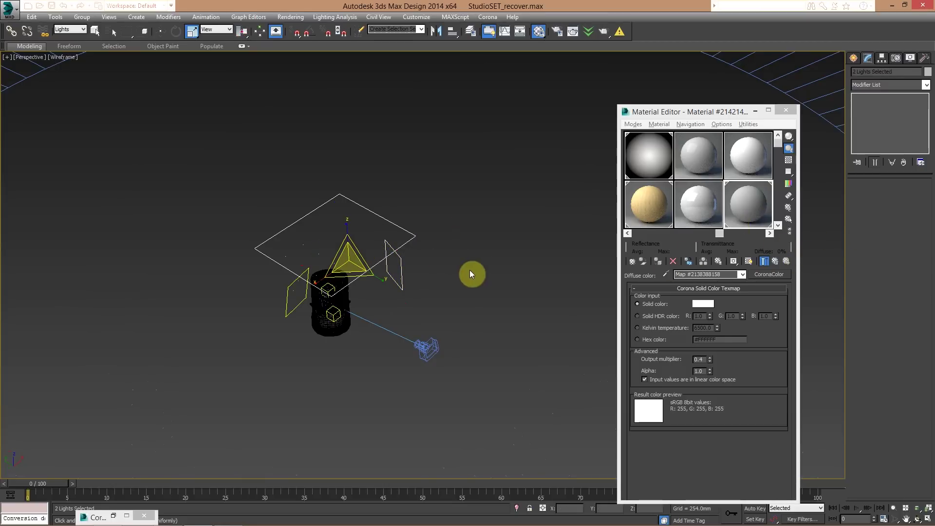
click(396, 257)
click(857, 196)
click(285, 317)
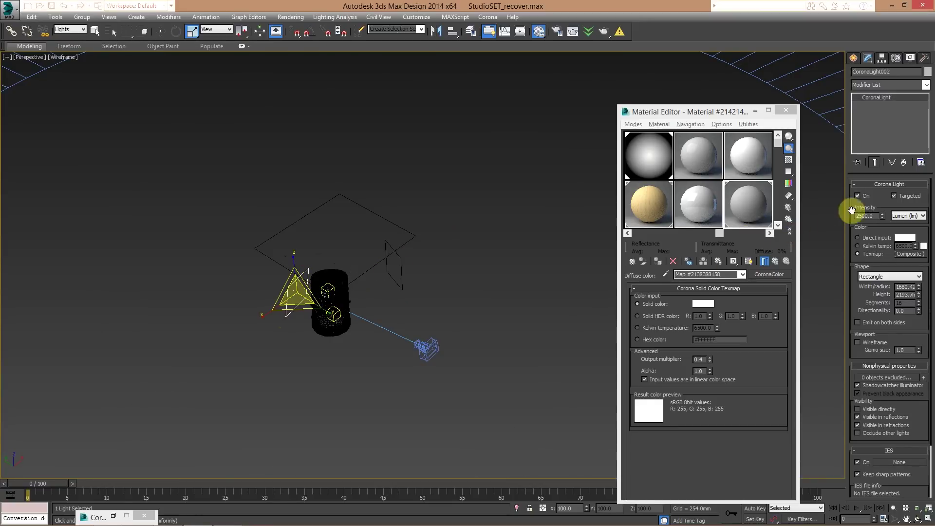
click(857, 195)
key(c)
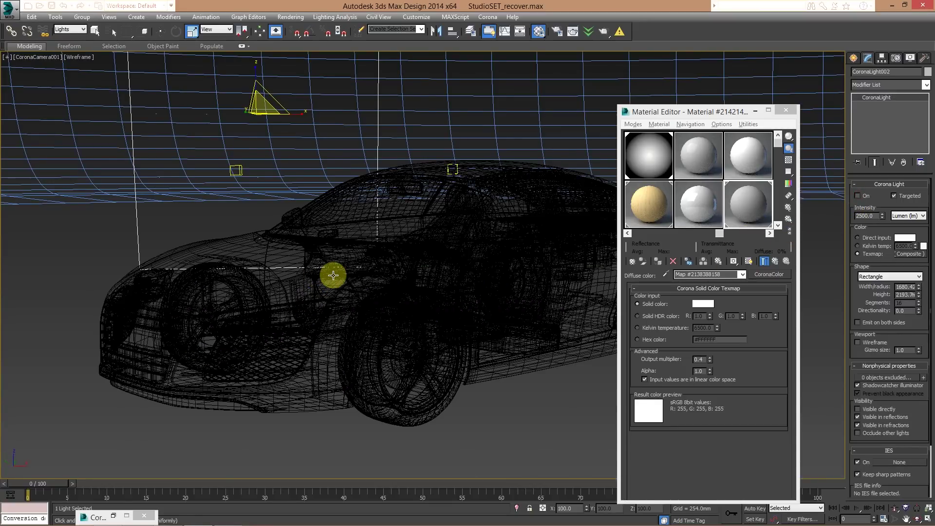
Show the safe frame in the shaded camera view and run a full-frame Corona interactive render
key(shift+f)
key(F3)
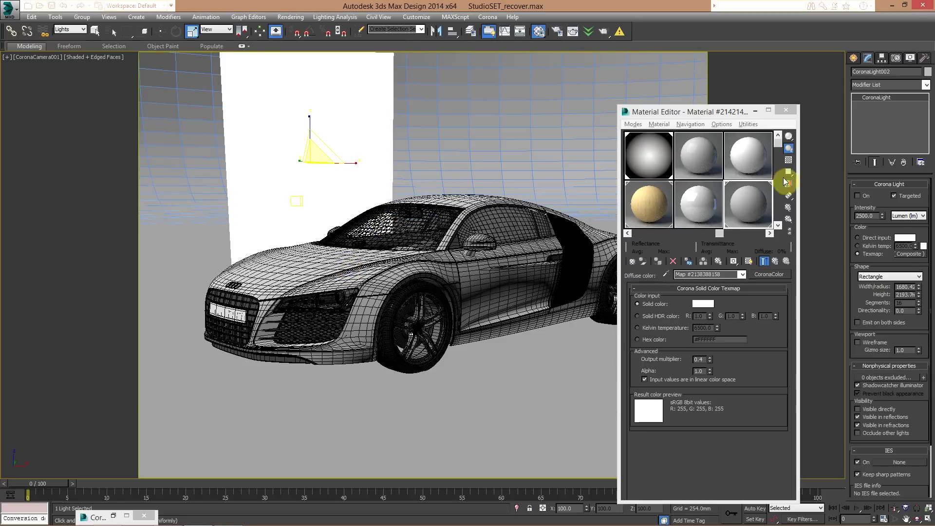
click(559, 31)
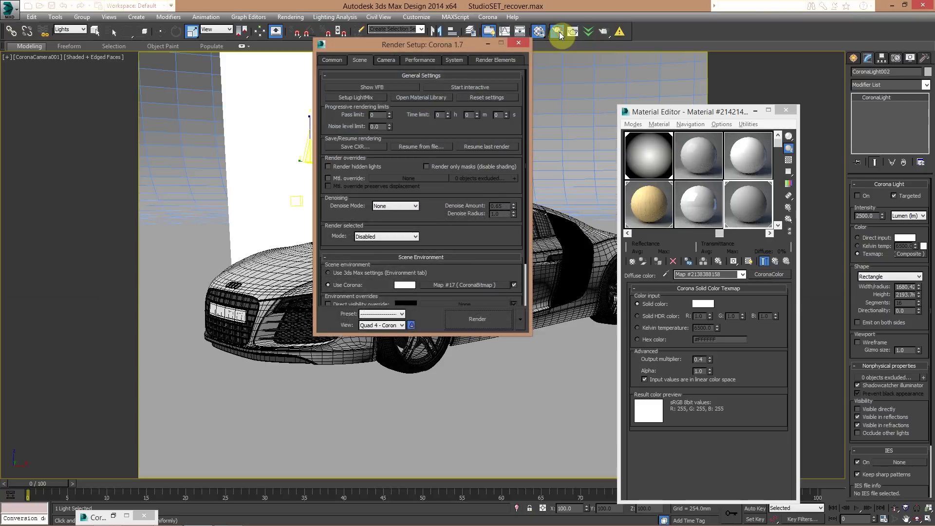
click(468, 88)
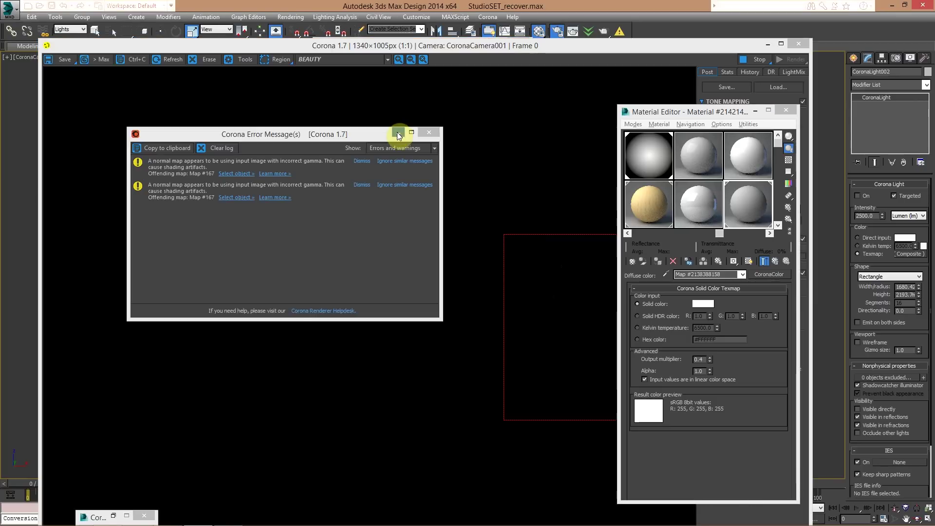
click(428, 132)
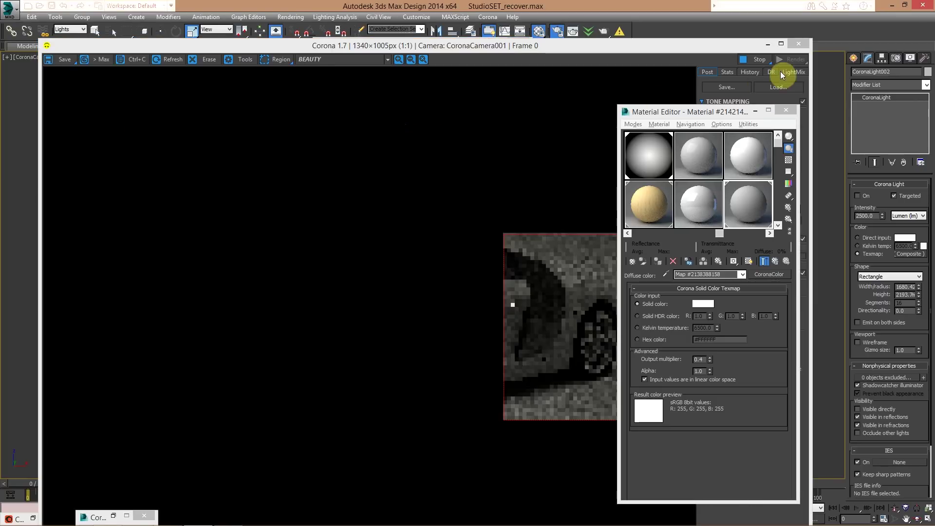
click(755, 111)
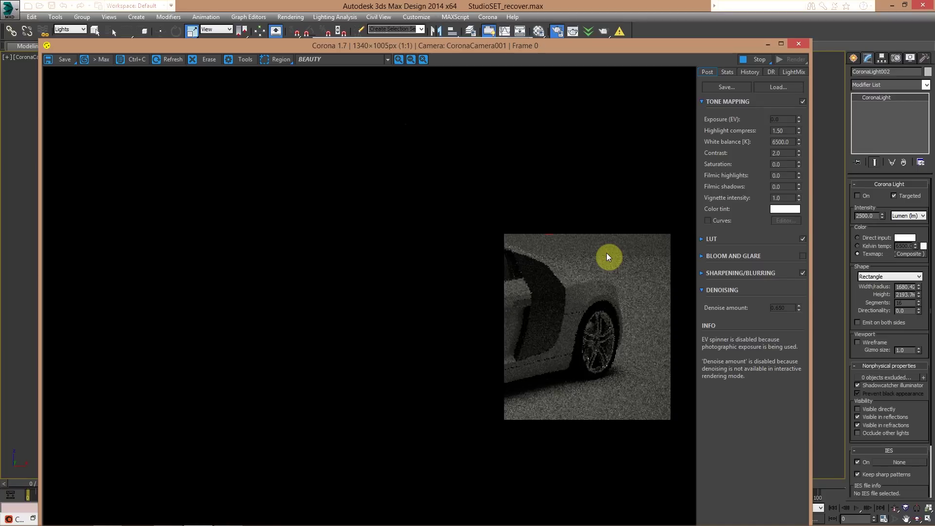
click(575, 238)
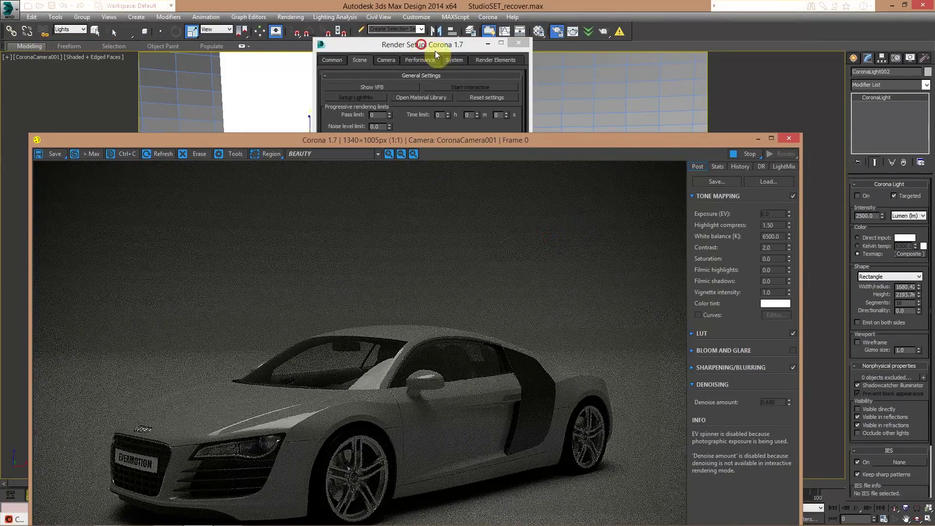
Copy the Scene Environment HDRI map into a Material Editor sample slot
drag(418, 38, 705, 125)
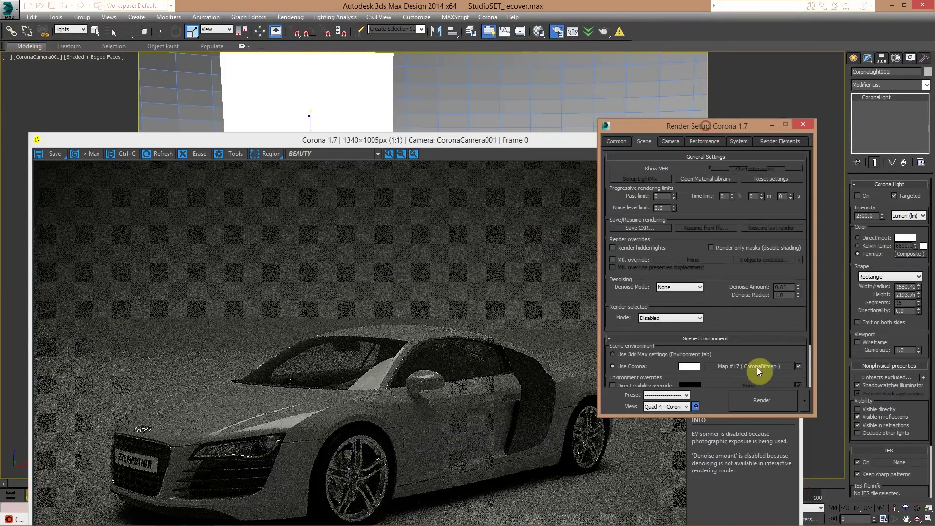
scroll(776, 266, down, 3)
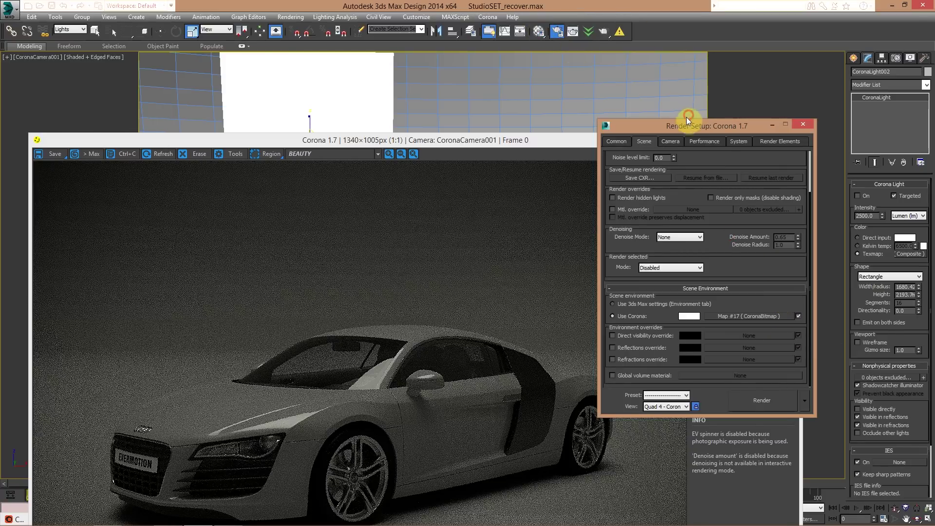
key(m)
drag(640, 116, 484, 117)
drag(750, 316, 495, 203)
click(533, 219)
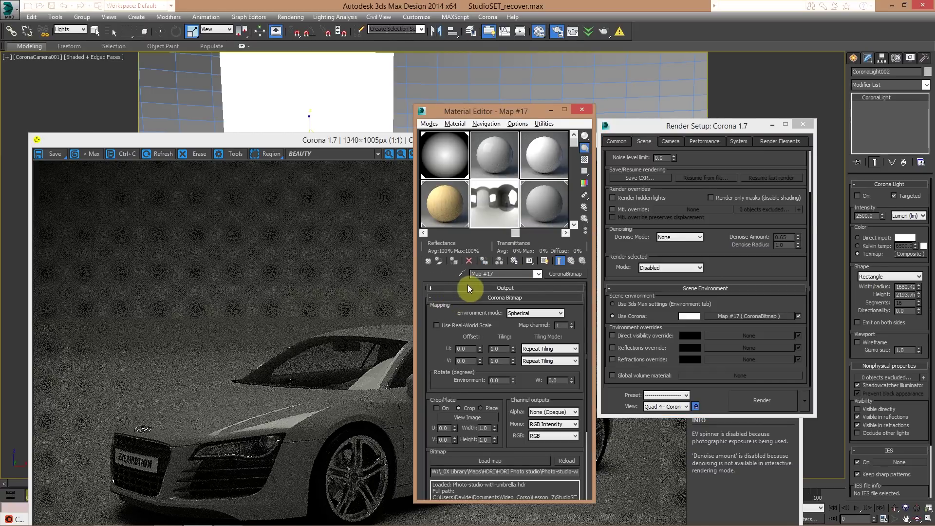
Inspect the HDRI studio image in an enlarged preview, then return the render to the front
click(454, 287)
scroll(505, 334, down, 2)
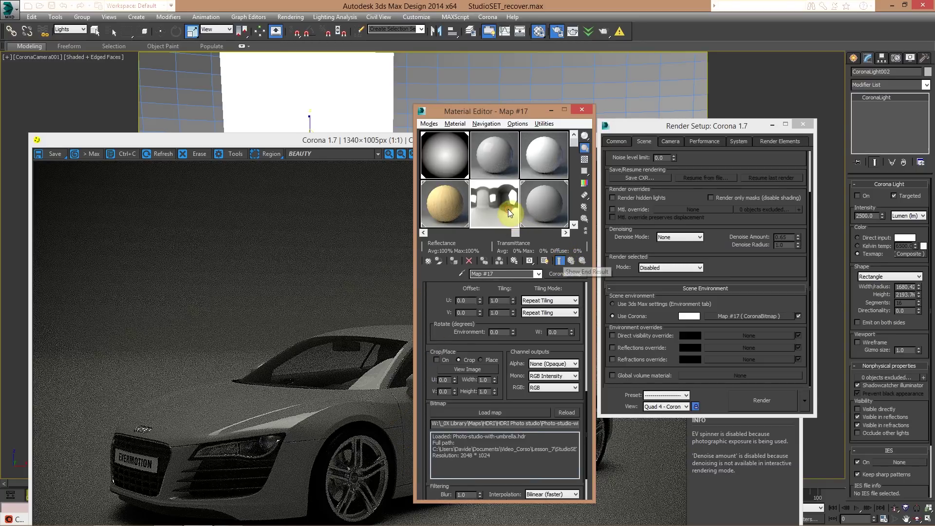
double_click(508, 209)
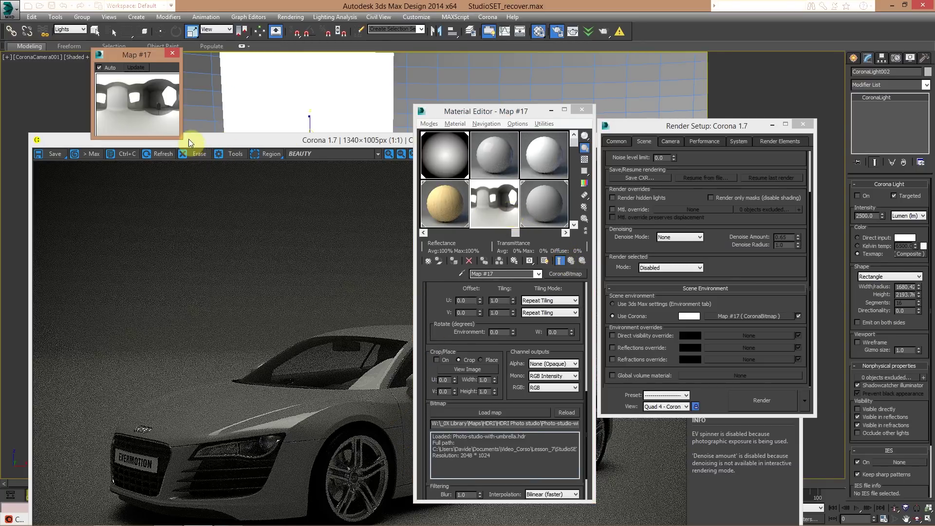
drag(180, 138, 329, 349)
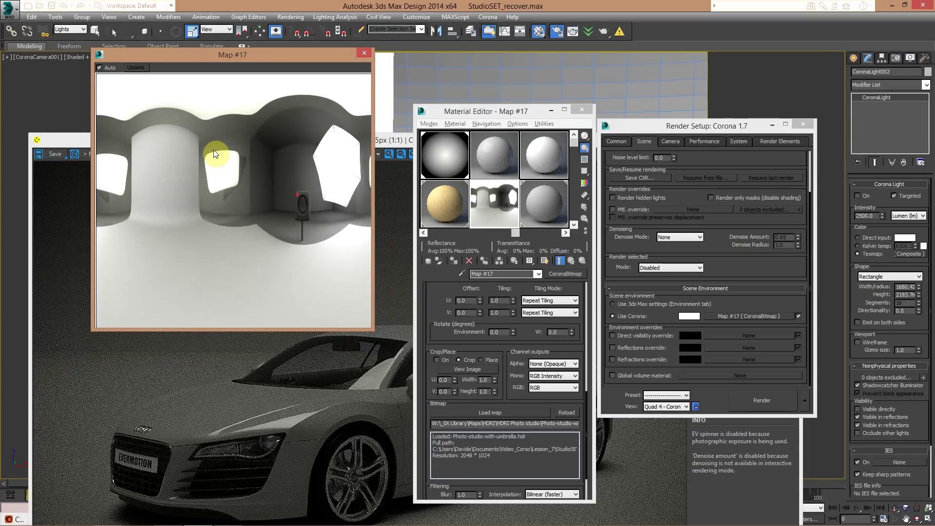
drag(238, 52, 589, 33)
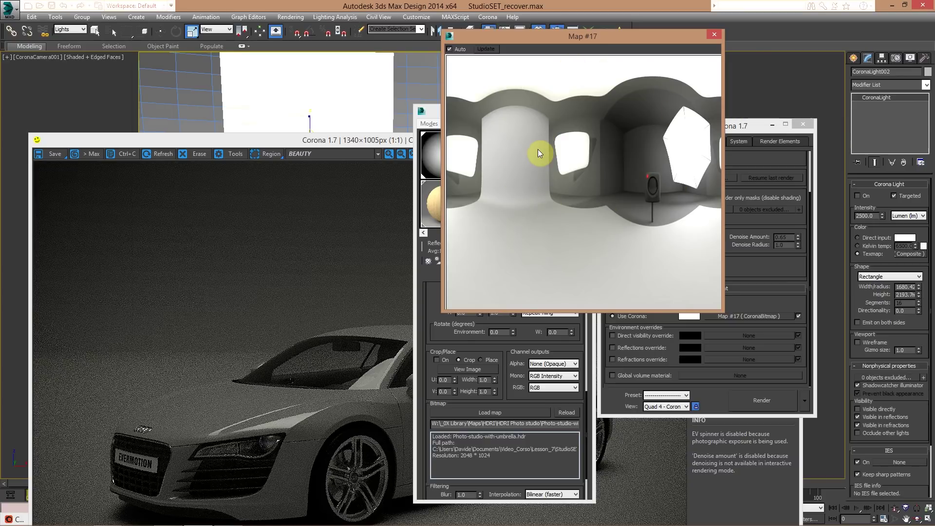
click(714, 34)
drag(279, 142, 327, 73)
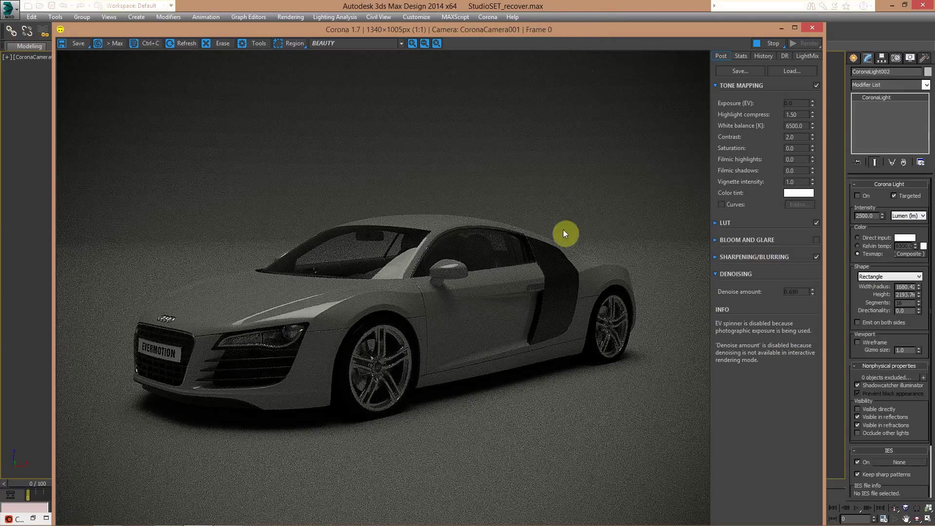
Bring the Material Editor forward and select the backdrop's parent CoronaMtl
drag(521, 29, 468, 157)
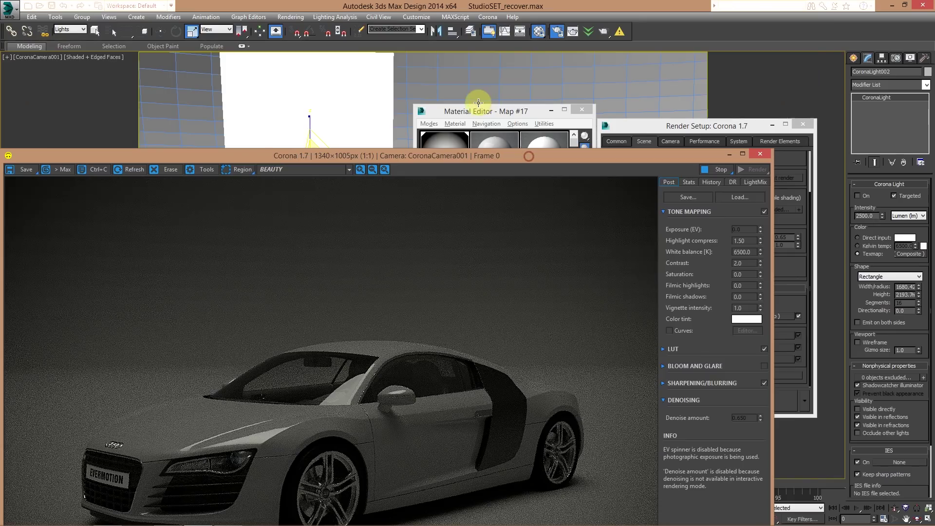
drag(464, 113, 522, 154)
drag(442, 155, 322, 127)
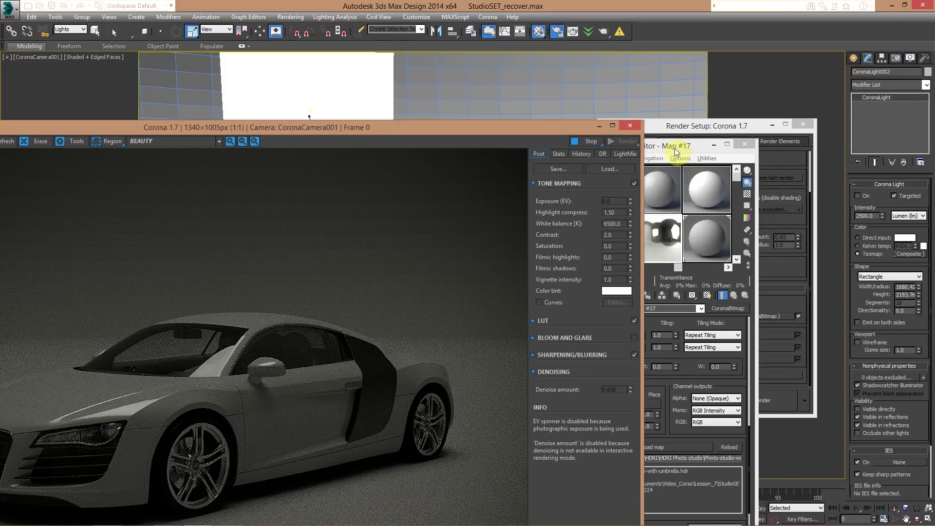
drag(674, 146, 715, 109)
click(756, 203)
click(785, 259)
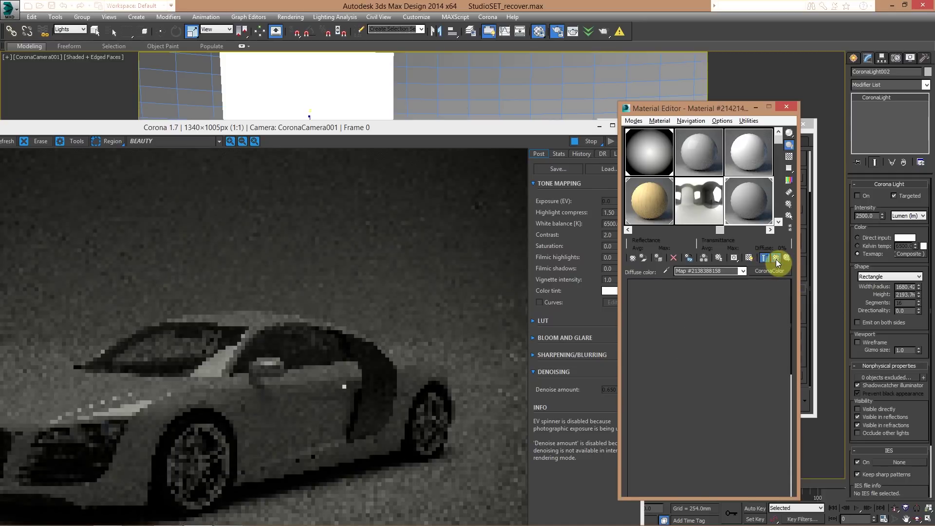
Convert the backdrop material into a CoronaShadowCatcherMtl
right_click(767, 301)
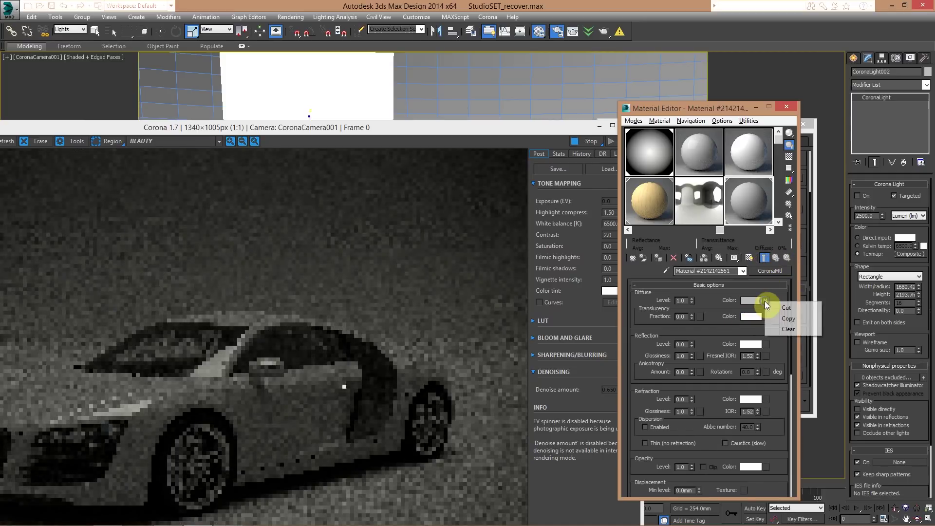
click(776, 256)
click(773, 272)
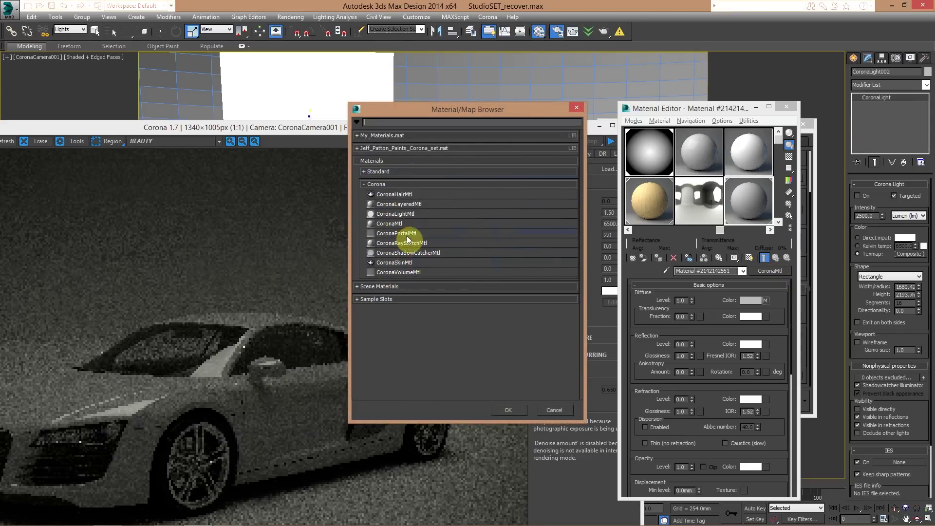
double_click(410, 252)
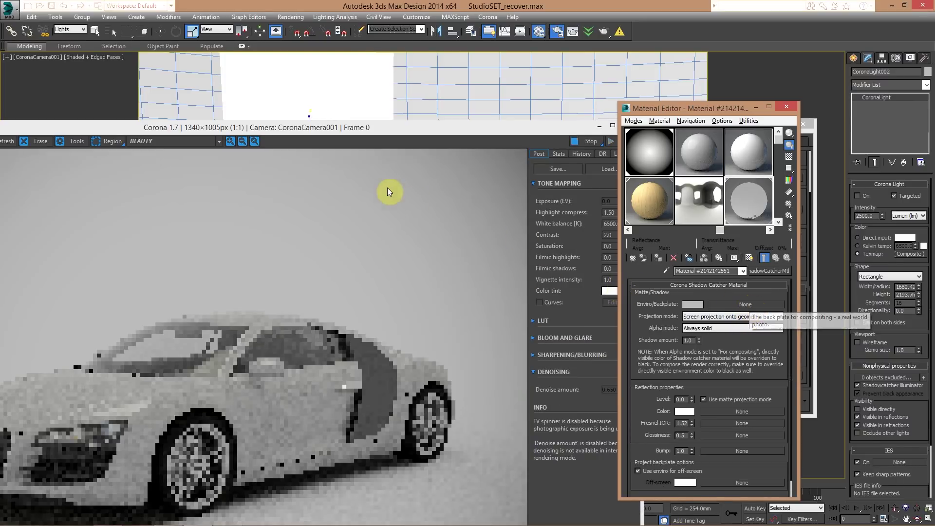
drag(402, 132, 472, 35)
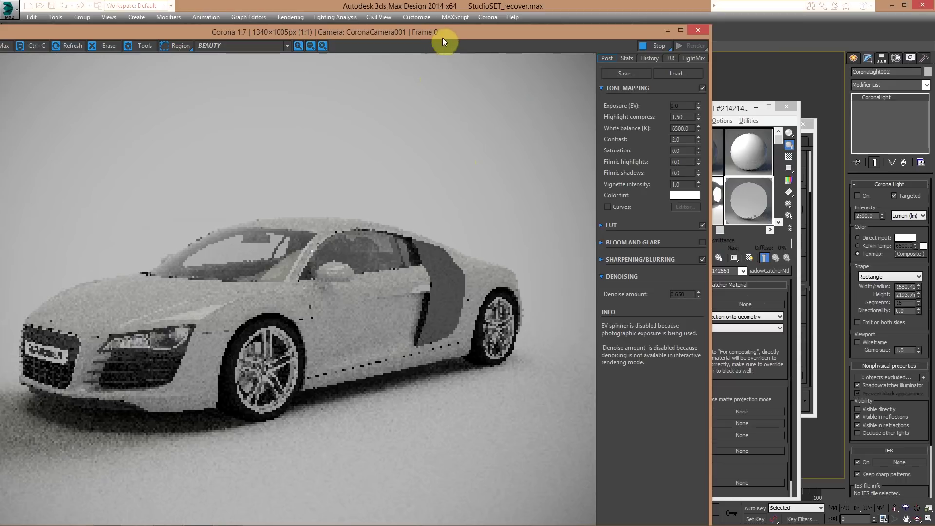
Set the render's Vignette intensity to 0
drag(442, 37, 359, 33)
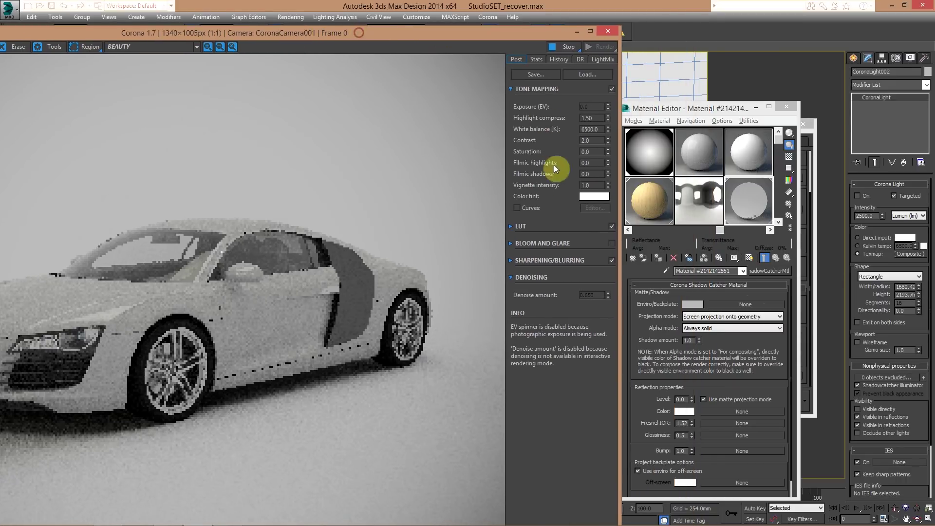
double_click(586, 185)
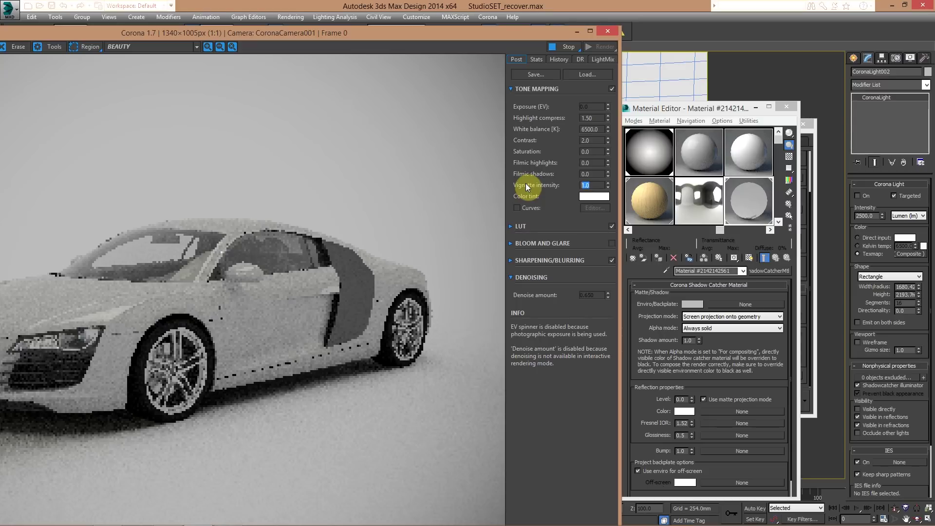
text(0)
key(Return)
click(527, 186)
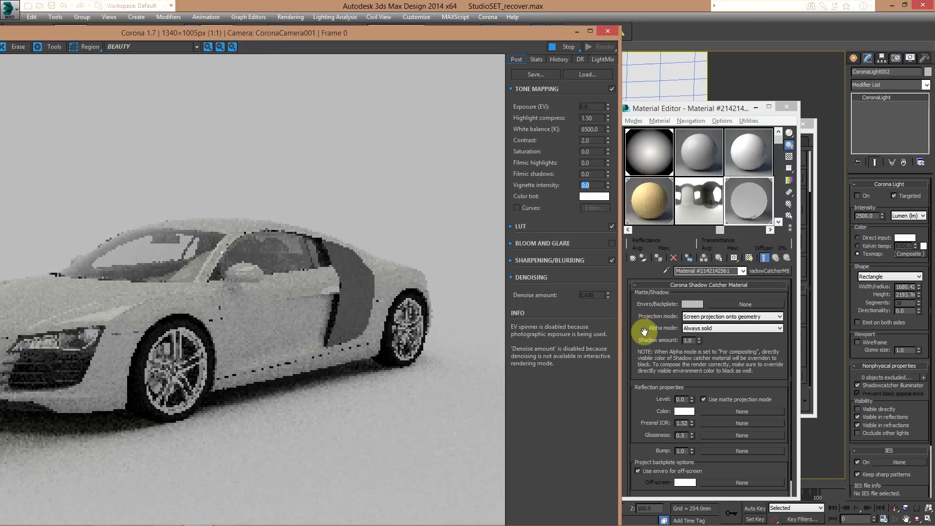
Assign a CoronaColor solid colour as the shadow catcher's backplate with output 0.4
click(749, 302)
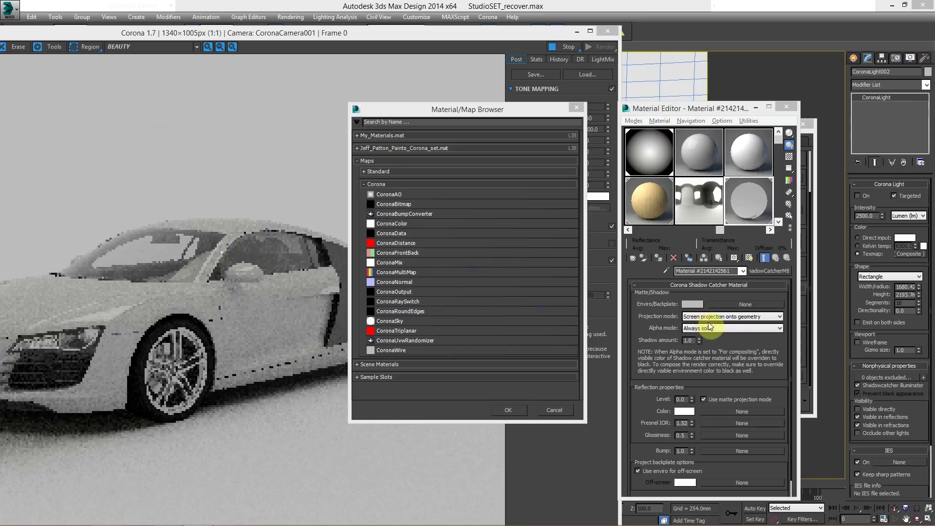
double_click(397, 223)
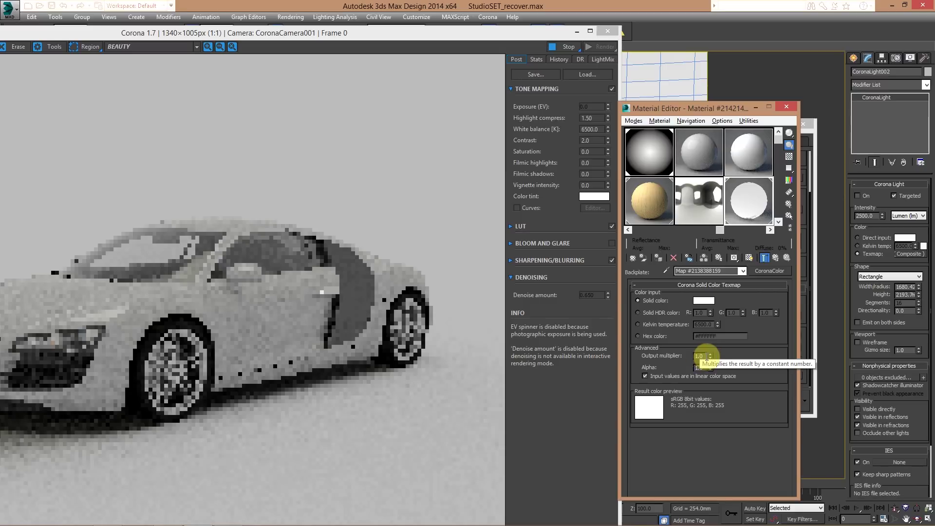
click(701, 356)
text(.)
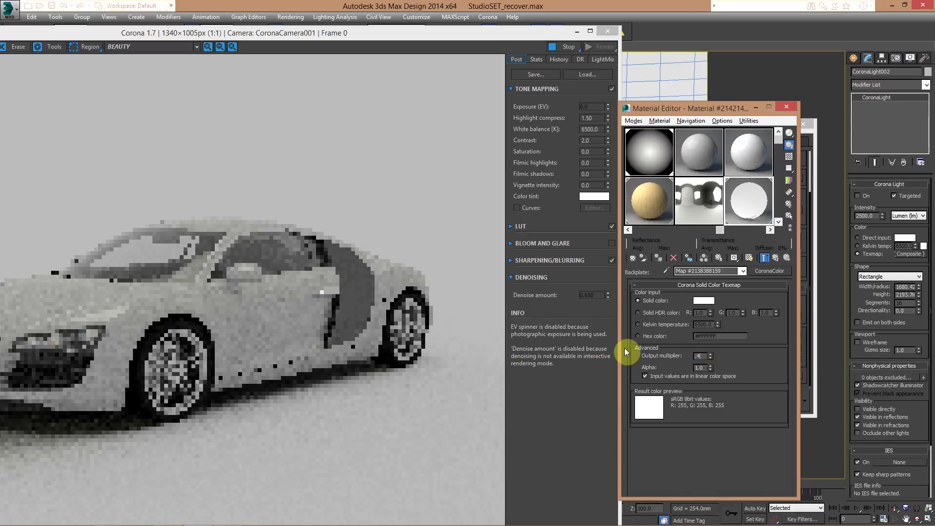
text(4)
key(Return)
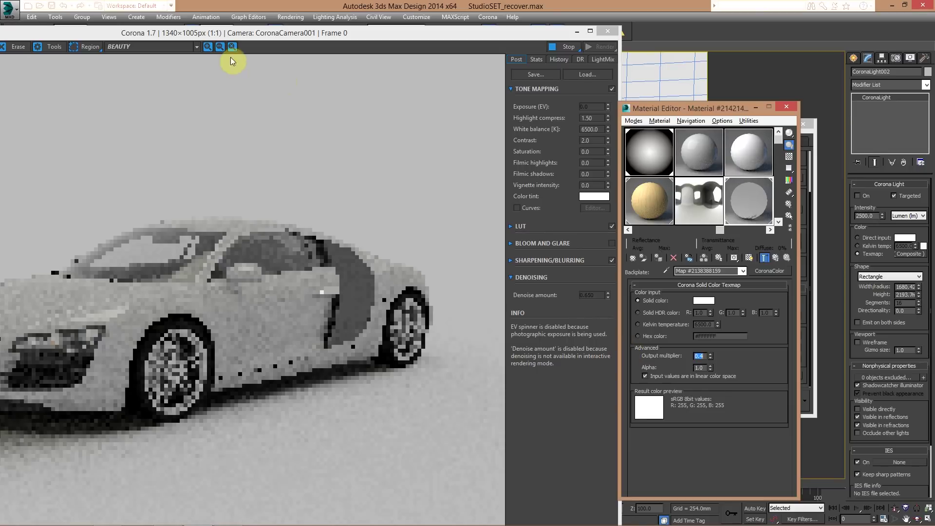
Draw a render region over the car's door and set the backplate output multiplier to 0.45
click(89, 48)
drag(356, 166, 252, 349)
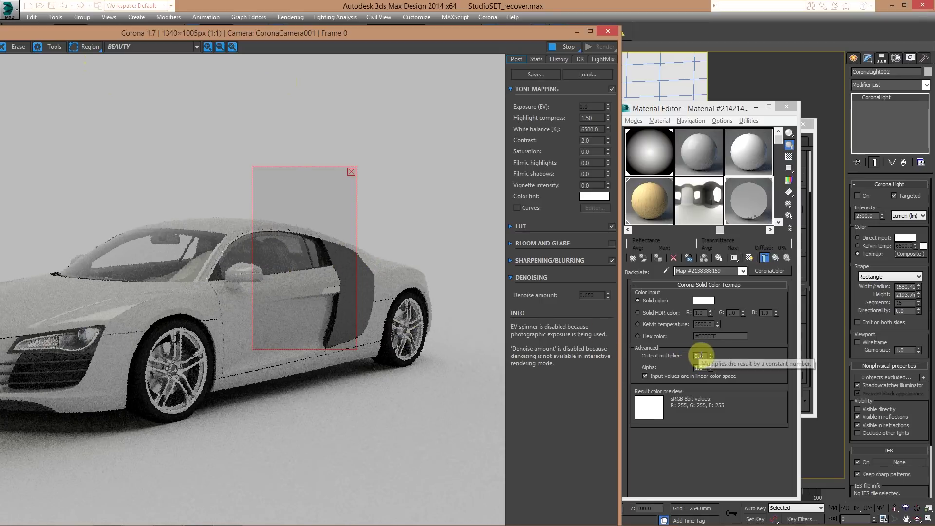
double_click(700, 356)
text(0.45)
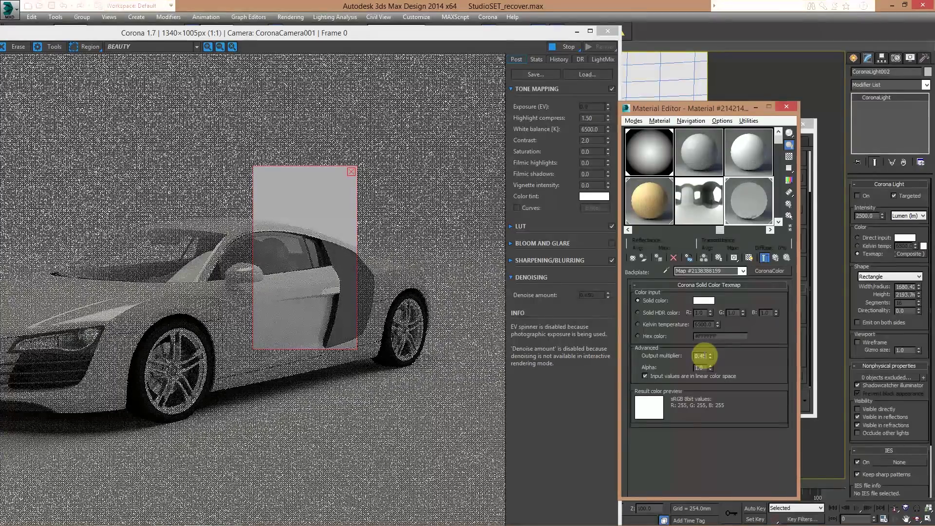
key(Return)
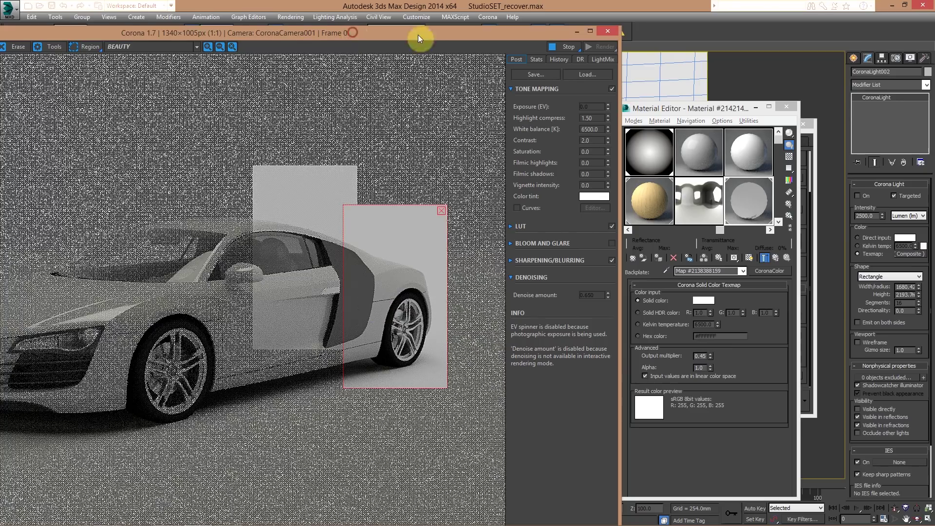
Resize and reposition the render region to cover the whole Audi
drag(417, 35, 579, 17)
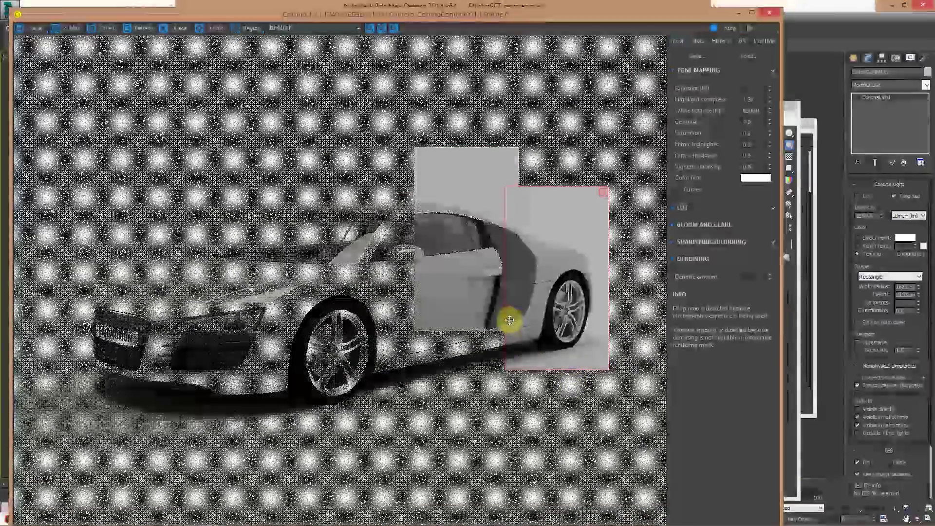
drag(503, 313, 378, 364)
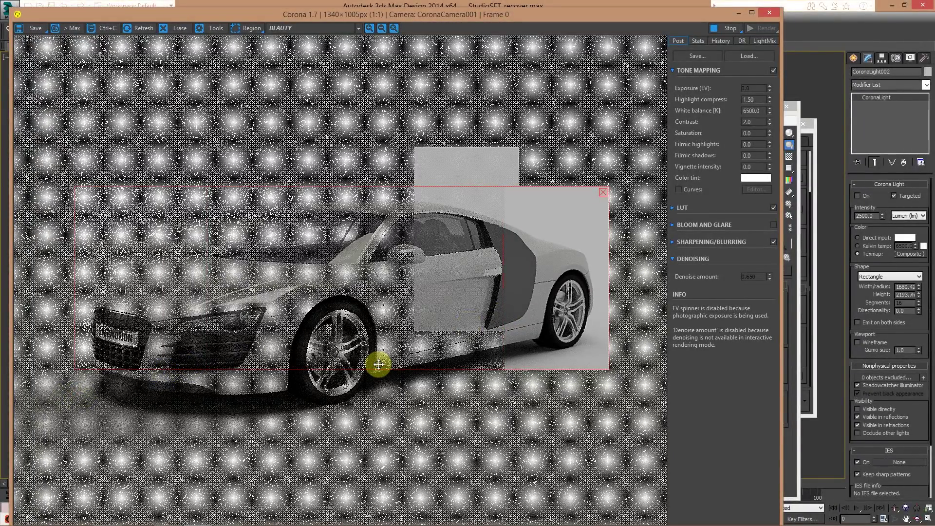
drag(469, 334, 432, 329)
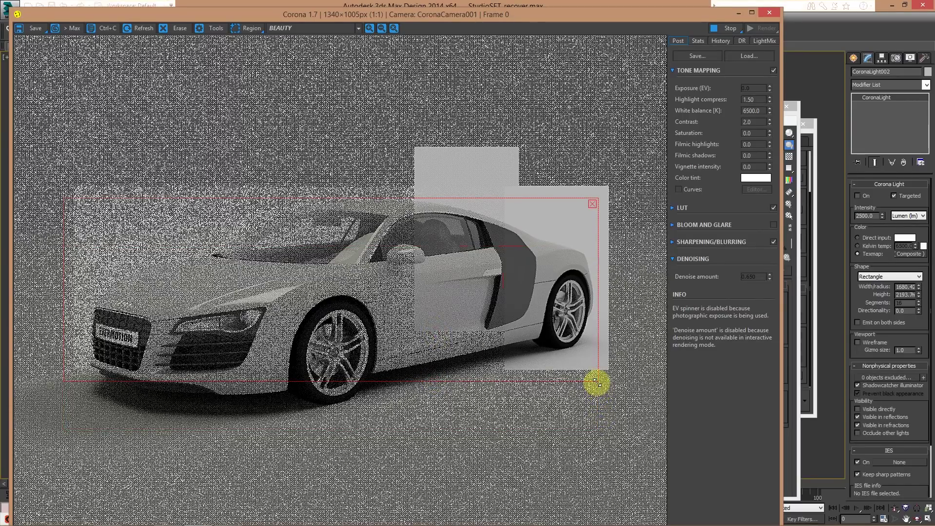
drag(602, 452, 603, 453)
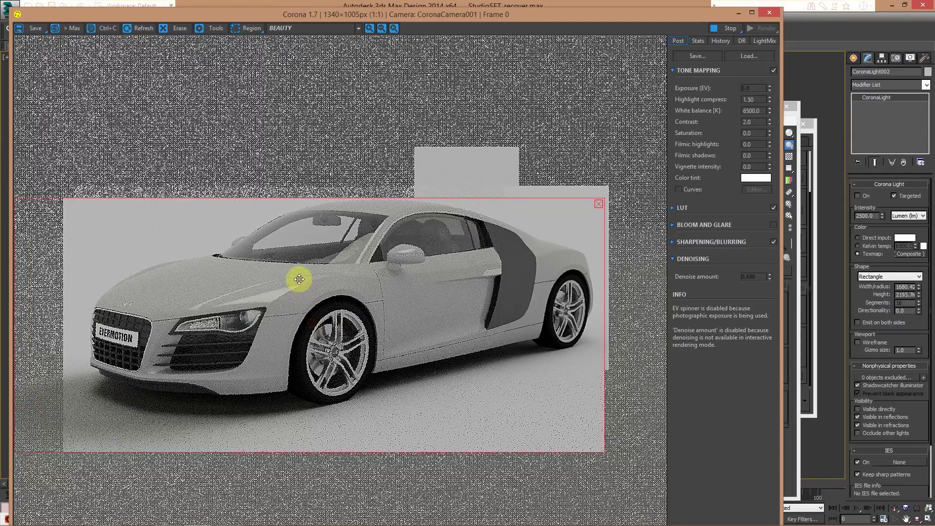
drag(294, 255, 293, 187)
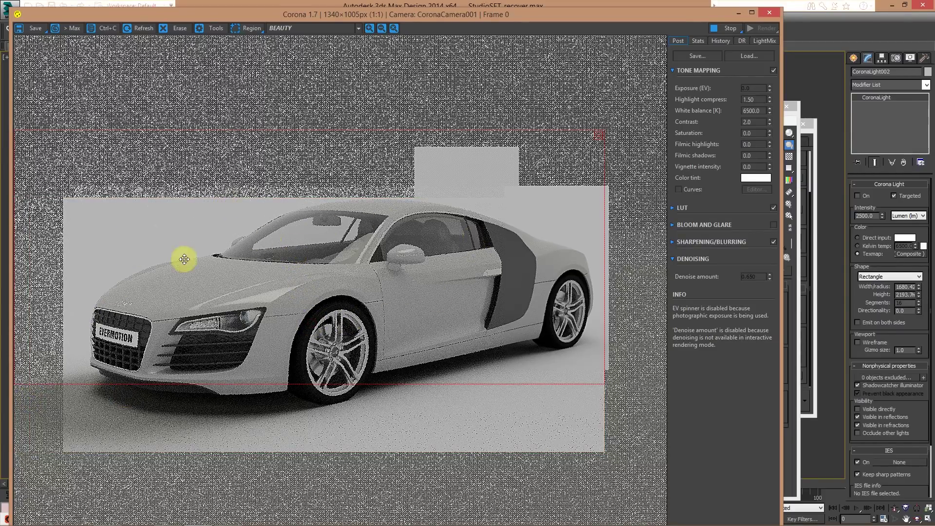
drag(382, 255, 471, 268)
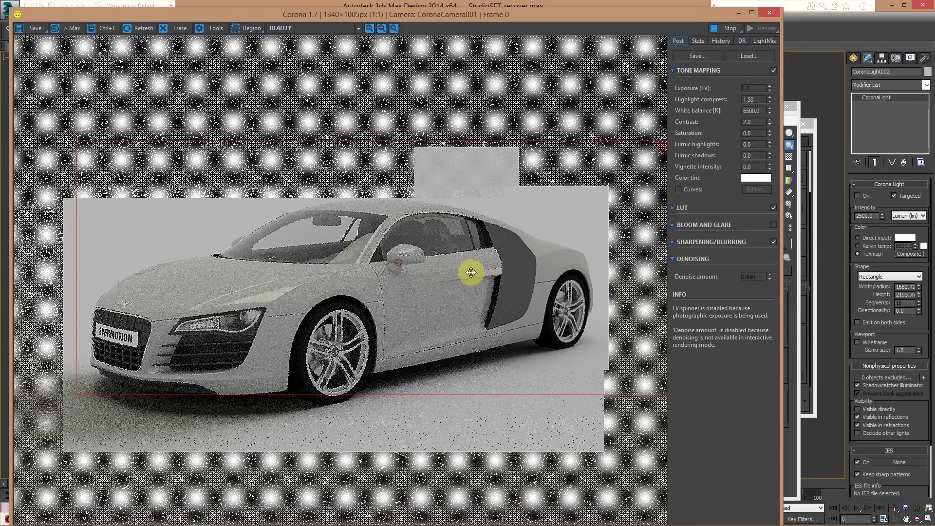
Return from the CoronaColor map to the parent CoronaShadowCatcherMtl in the Material Editor
click(794, 431)
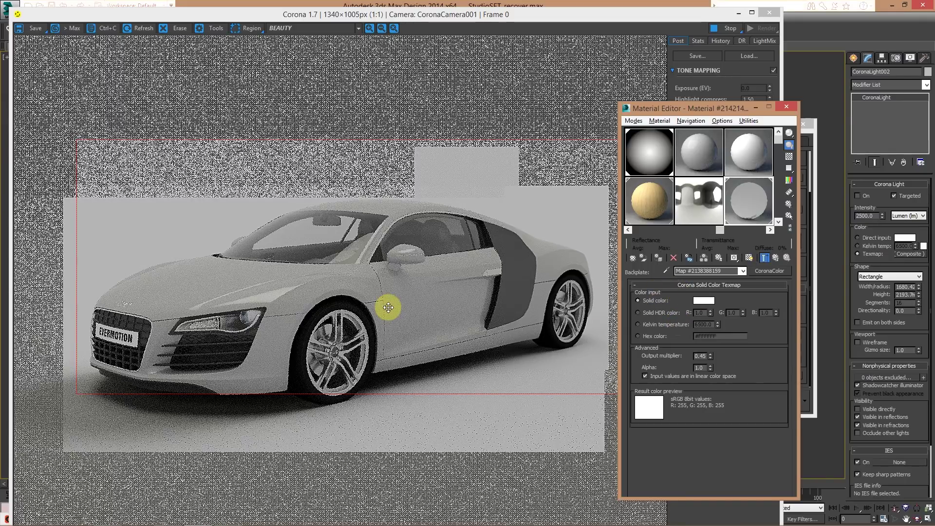
click(405, 335)
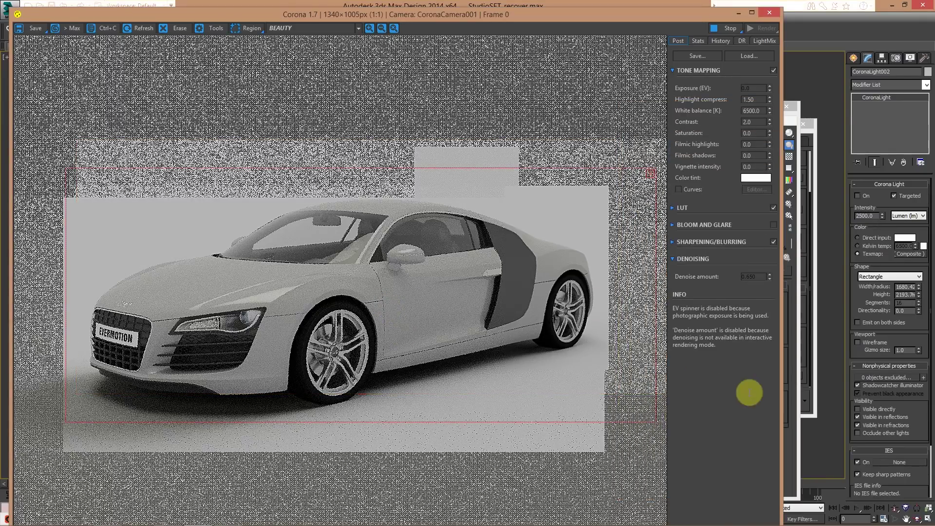
click(797, 366)
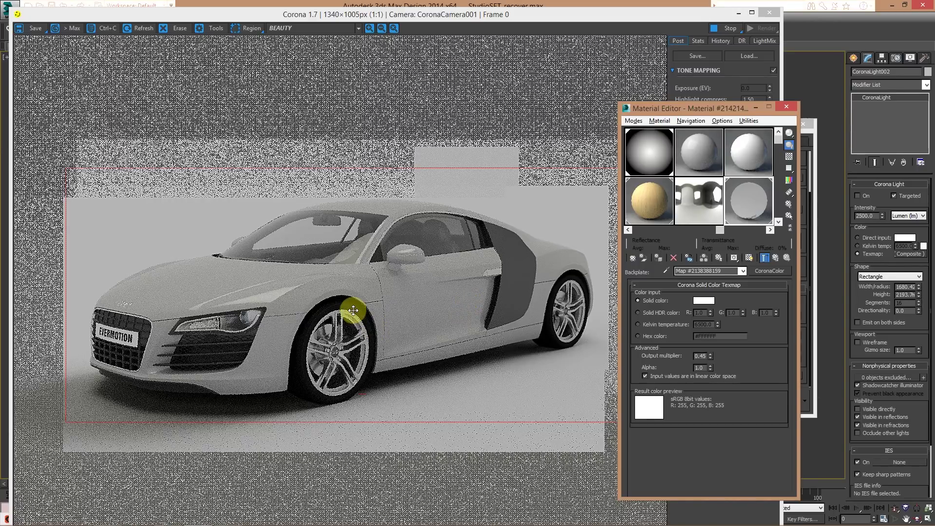
click(317, 298)
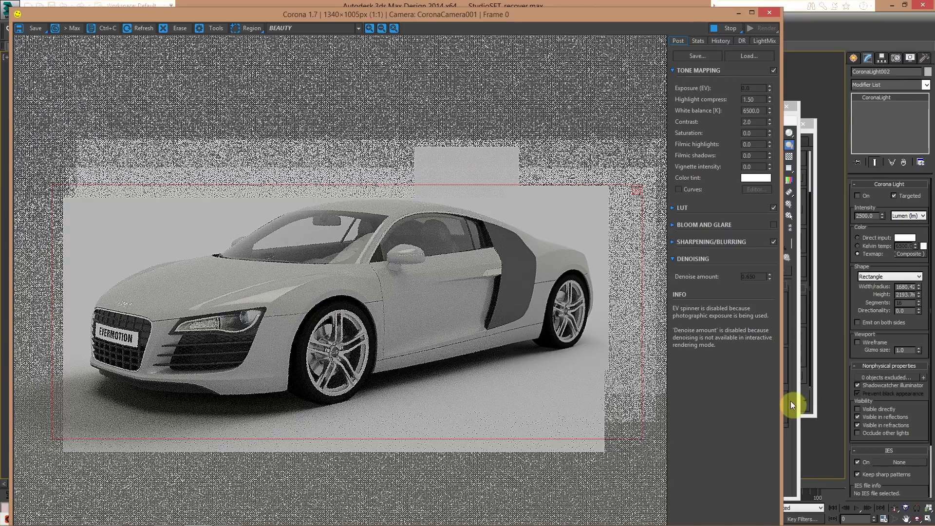
click(796, 332)
click(775, 258)
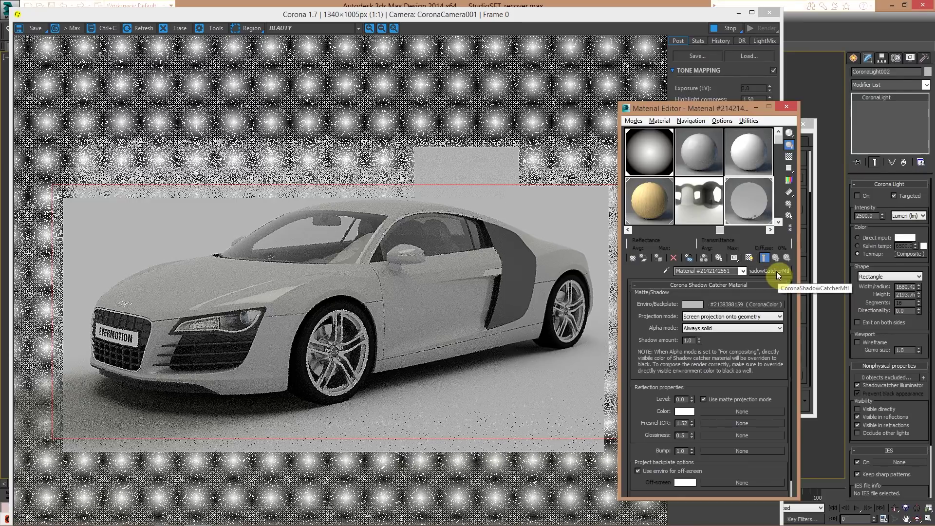
Wrap the shadow catcher in a CoronaRaySwitchMtl and instance it into Directly visible
click(776, 270)
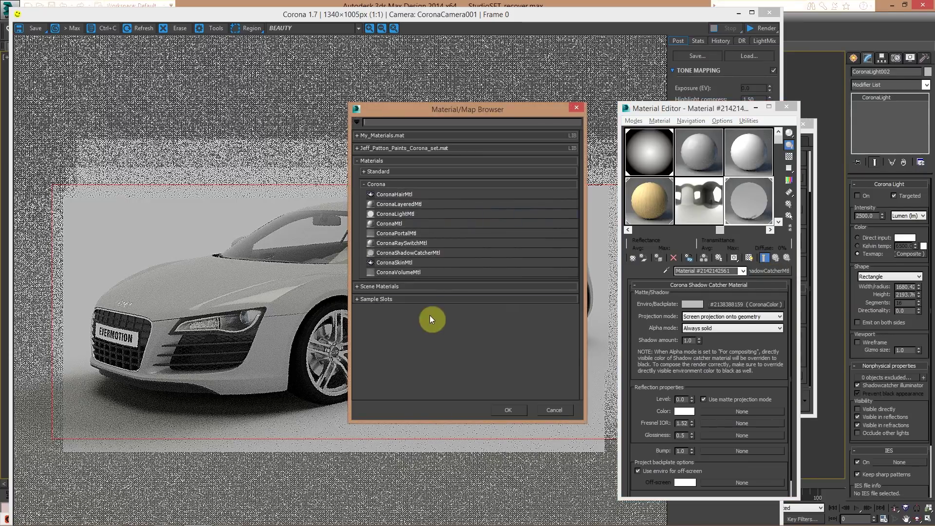
double_click(406, 244)
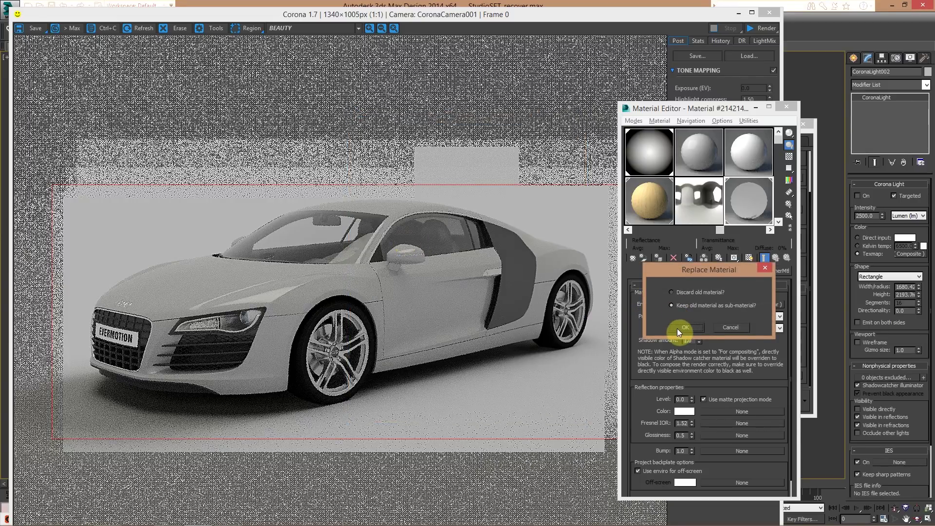
click(677, 328)
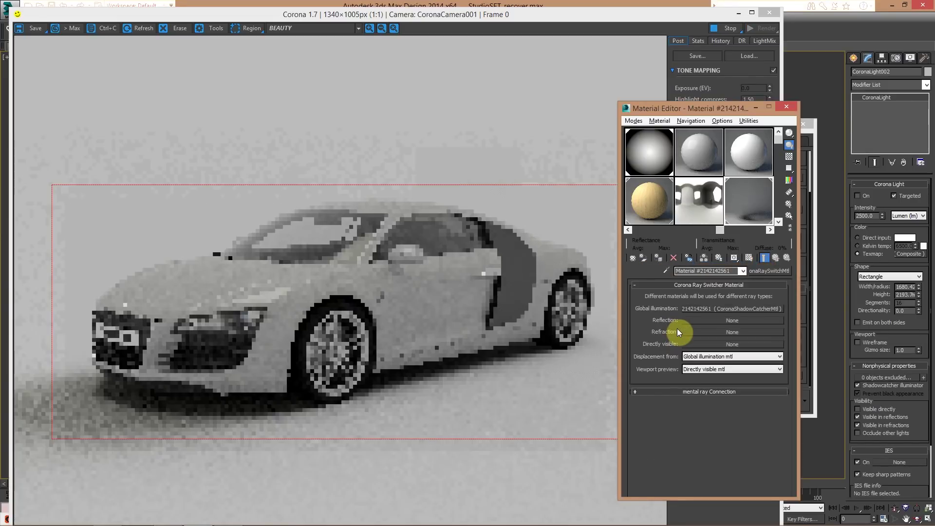
drag(731, 311, 717, 344)
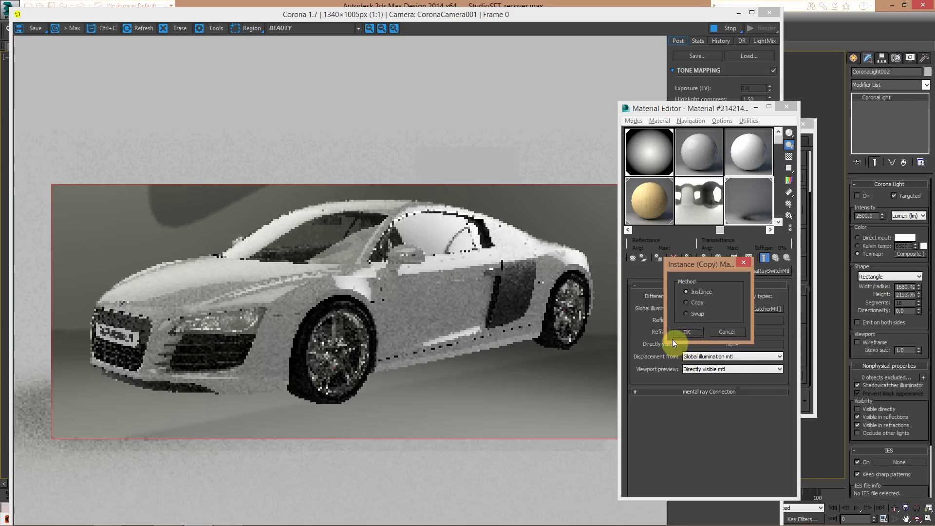
click(688, 333)
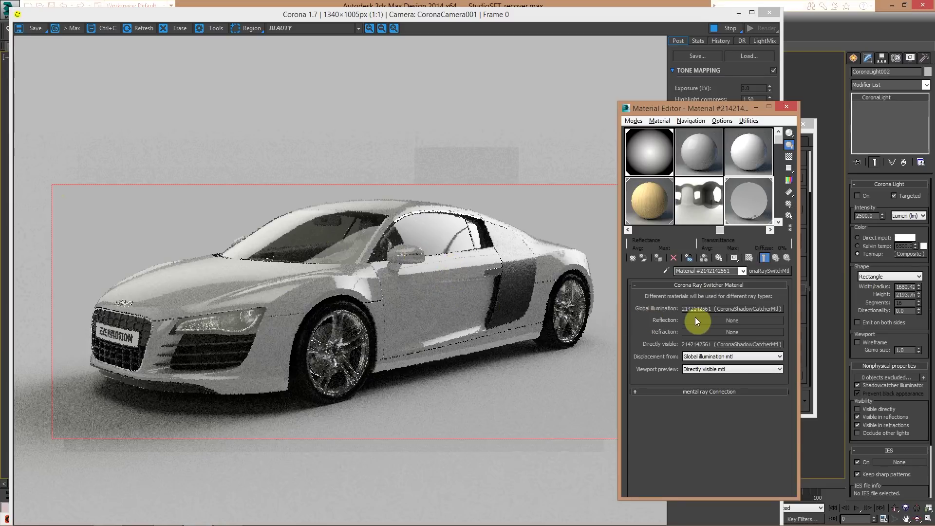
Clear the Ray Switcher's Global illumination slot and refresh the interactive render
right_click(717, 307)
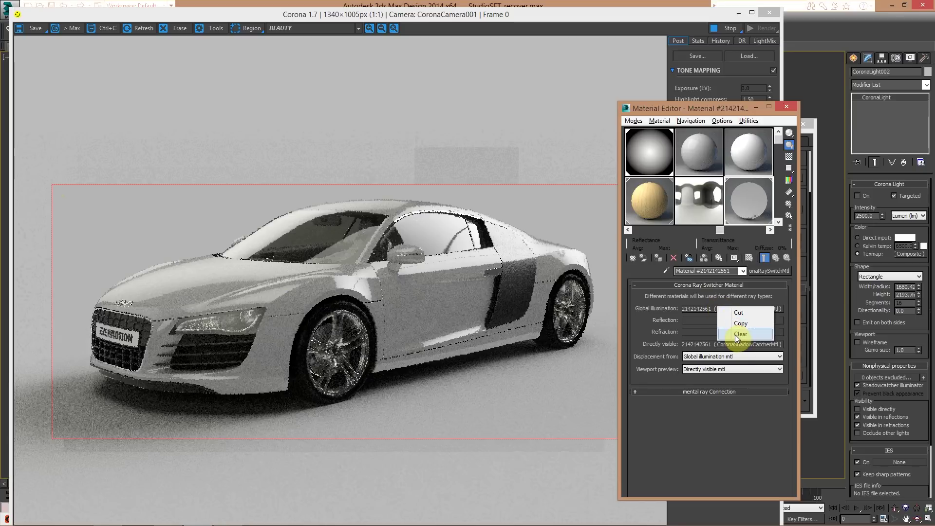
click(738, 335)
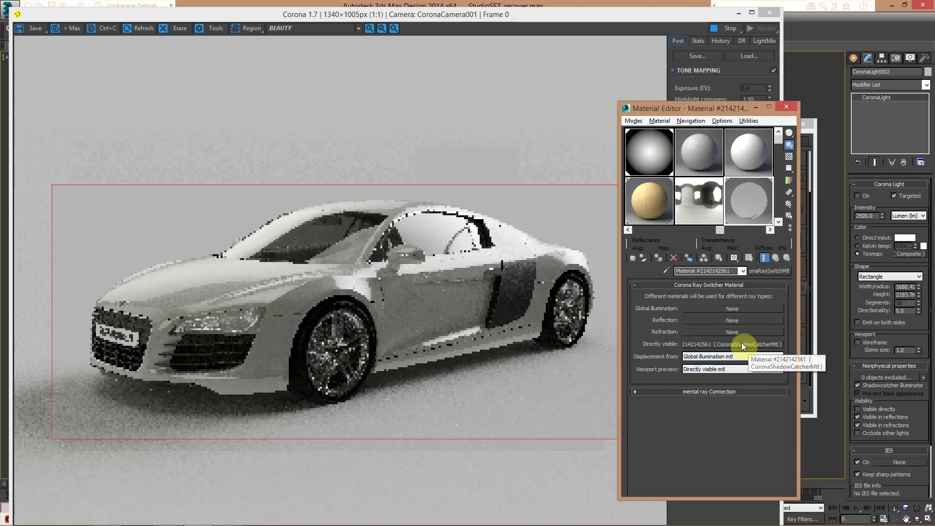
click(128, 30)
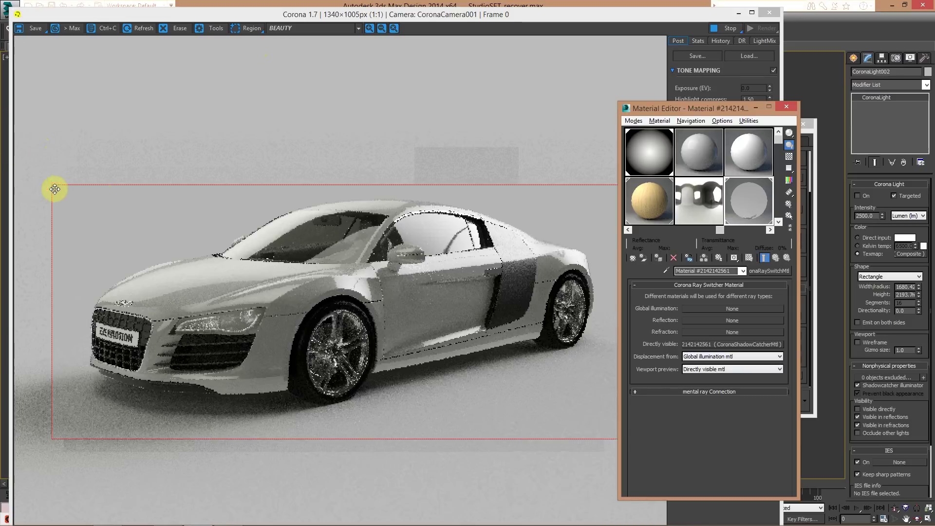
Limit rendering to the car's rear half and instance the shadow catcher back into Global illumination
drag(51, 185, 454, 159)
drag(513, 282, 464, 295)
click(787, 408)
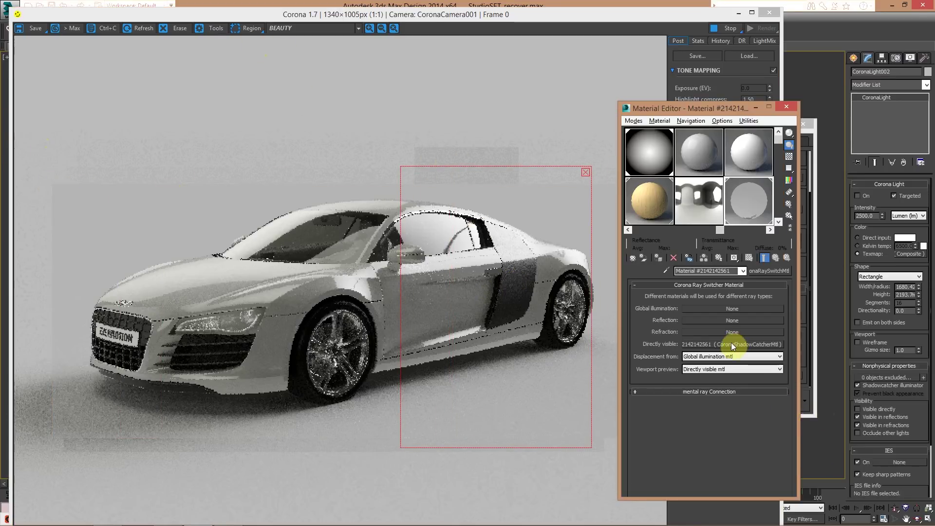
drag(731, 344, 723, 317)
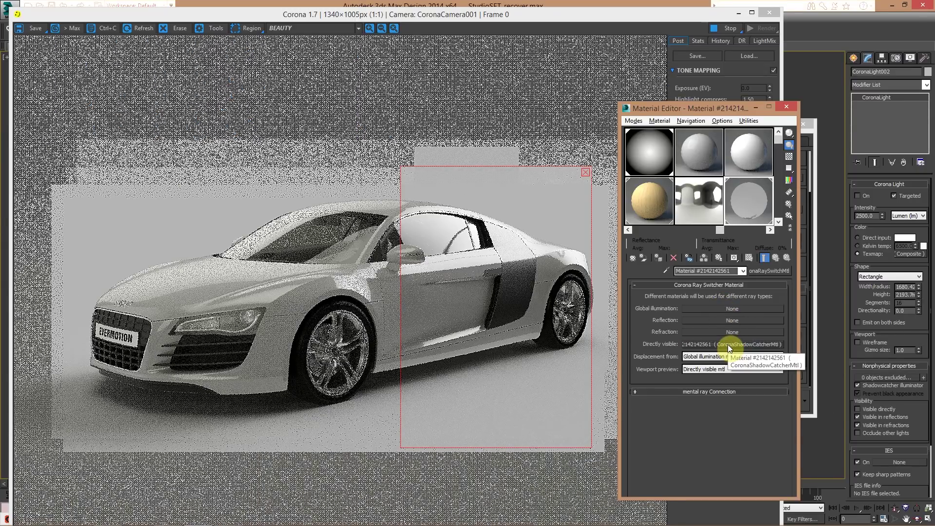
drag(727, 344, 725, 306)
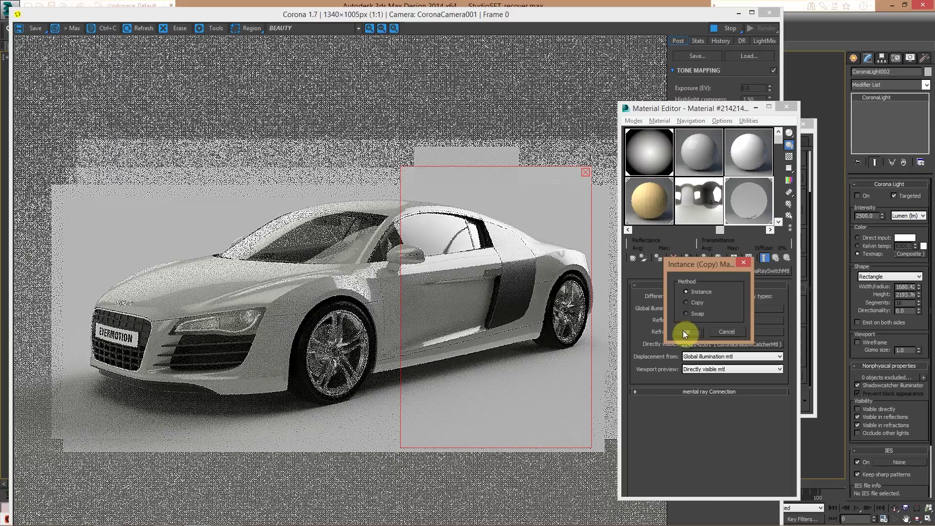
click(685, 334)
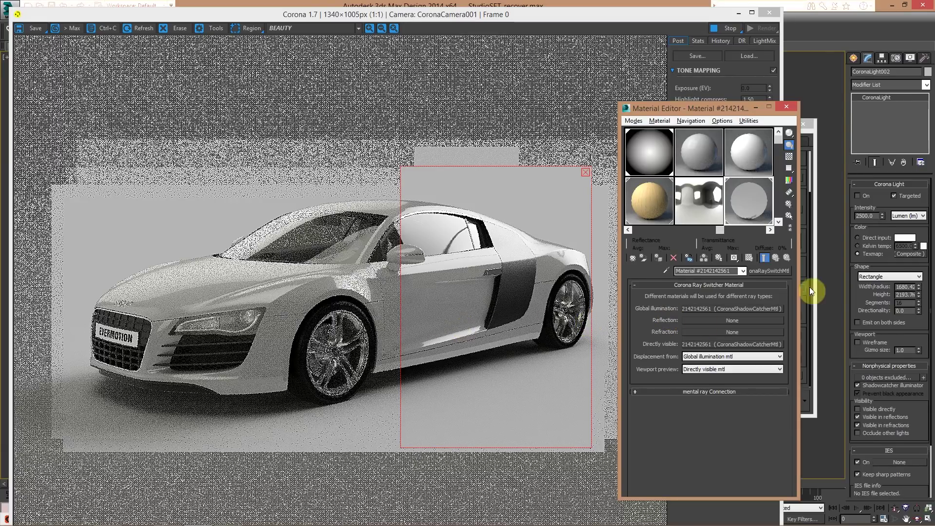
Set the backplate CoronaColor solid colour to pure red (255,0,0)
drag(706, 105, 515, 94)
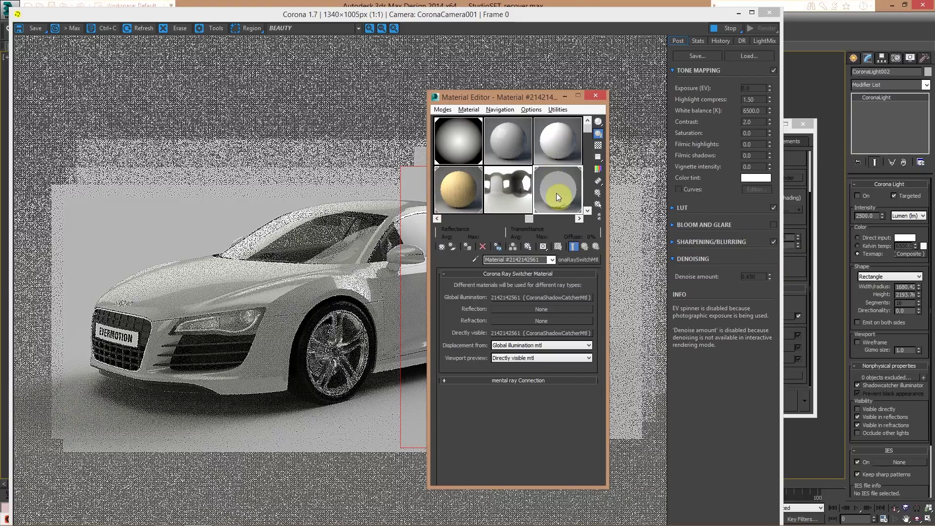
drag(556, 193, 549, 300)
click(542, 291)
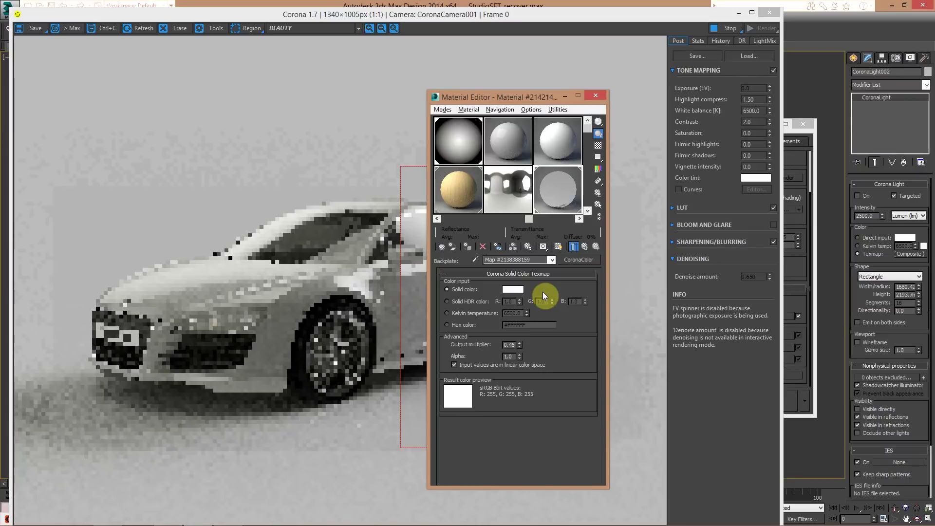
click(514, 290)
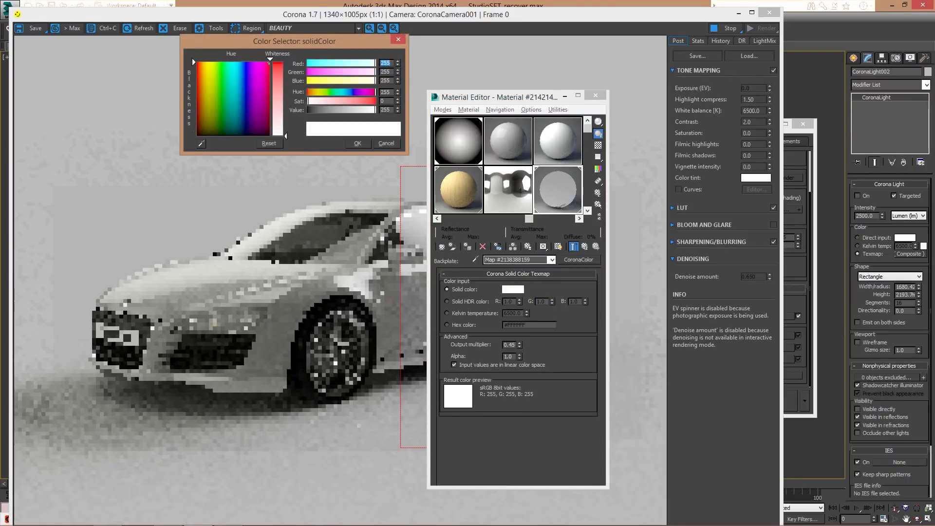
drag(277, 80, 276, 63)
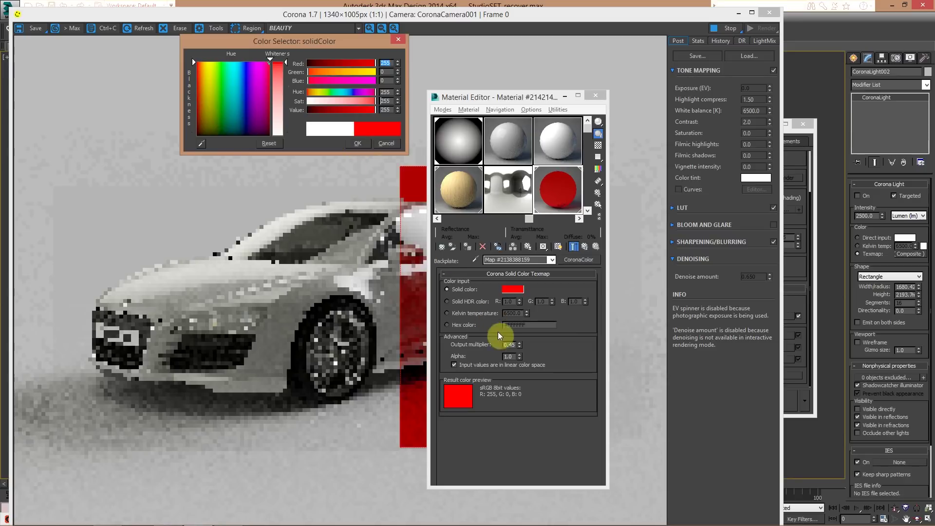
click(361, 142)
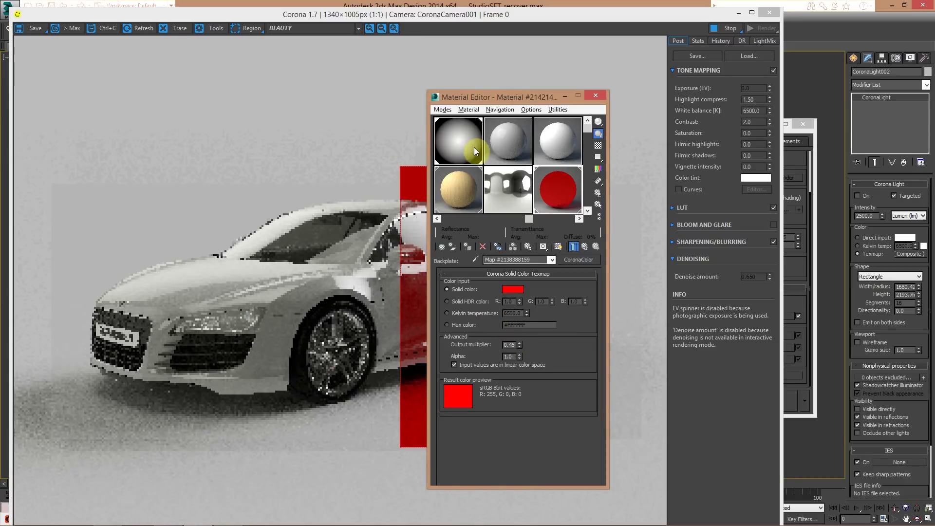
drag(475, 96, 691, 69)
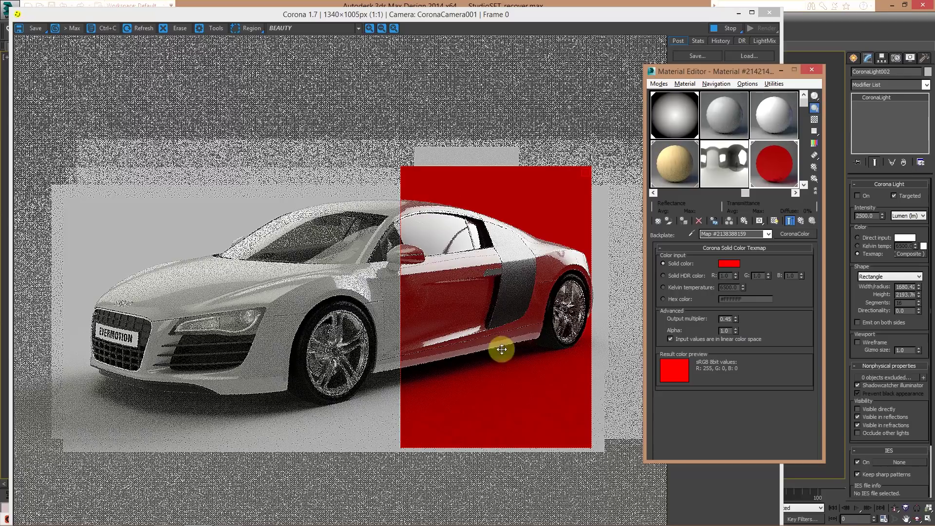
Clear the Ray Switcher's Global illumination slot again
drag(480, 307, 286, 319)
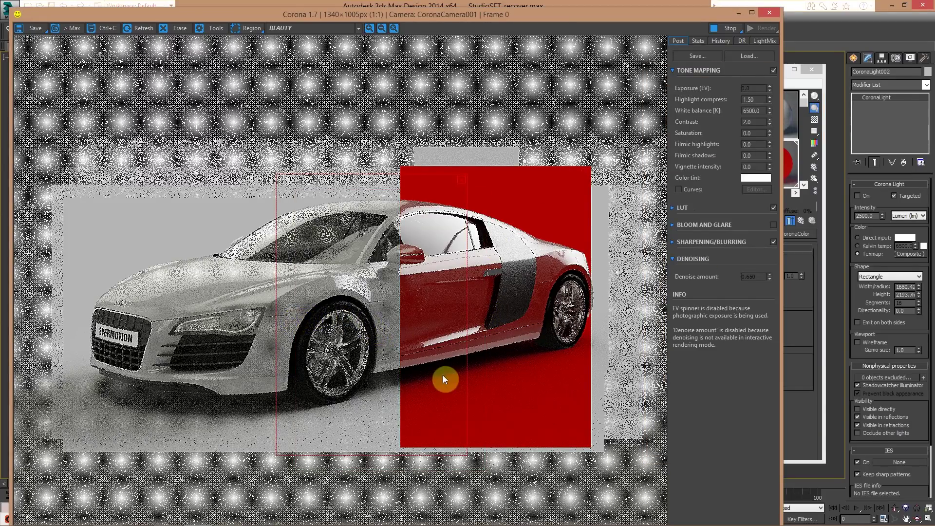
click(797, 411)
click(801, 221)
click(801, 221)
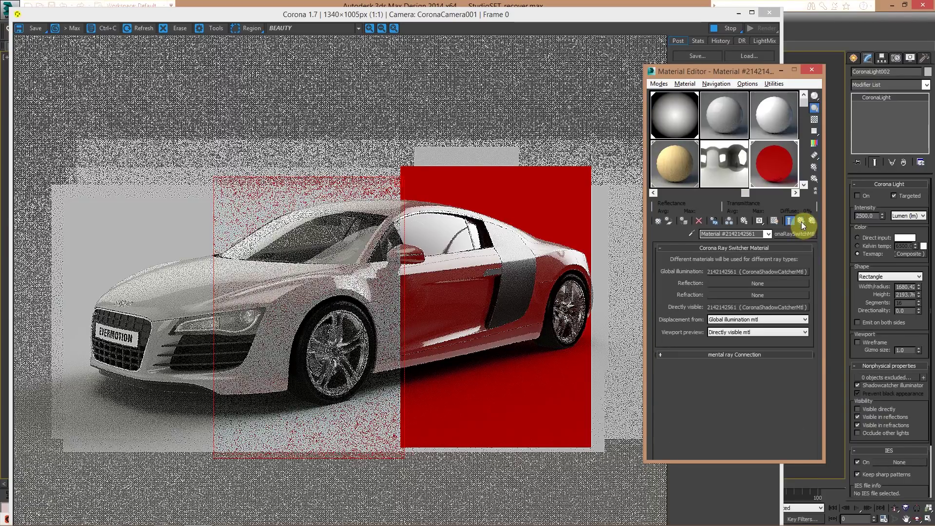
right_click(726, 270)
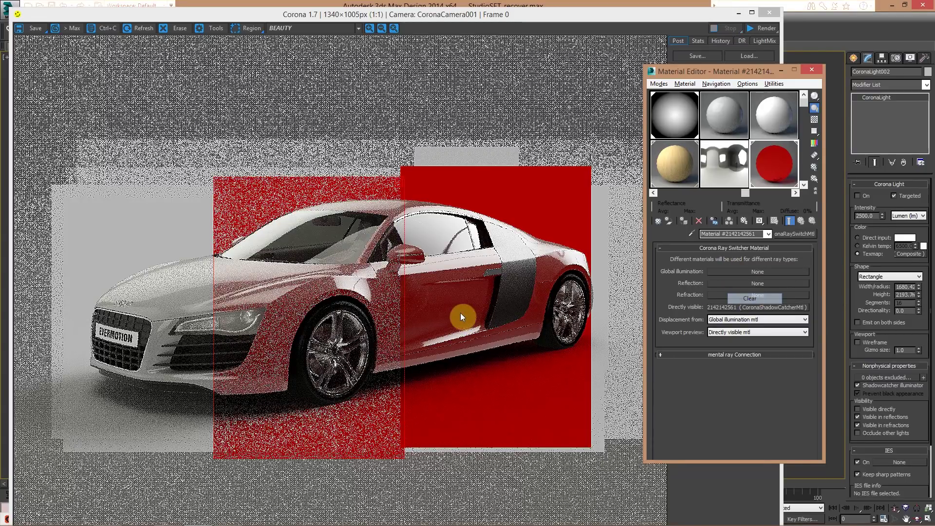
click(748, 296)
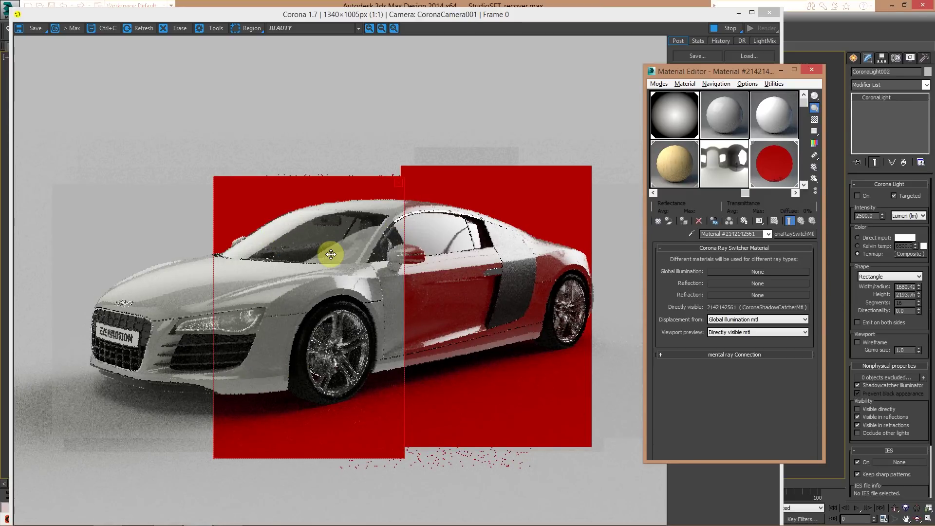
Reset the render region and widen it across the whole car
drag(342, 176, 341, 166)
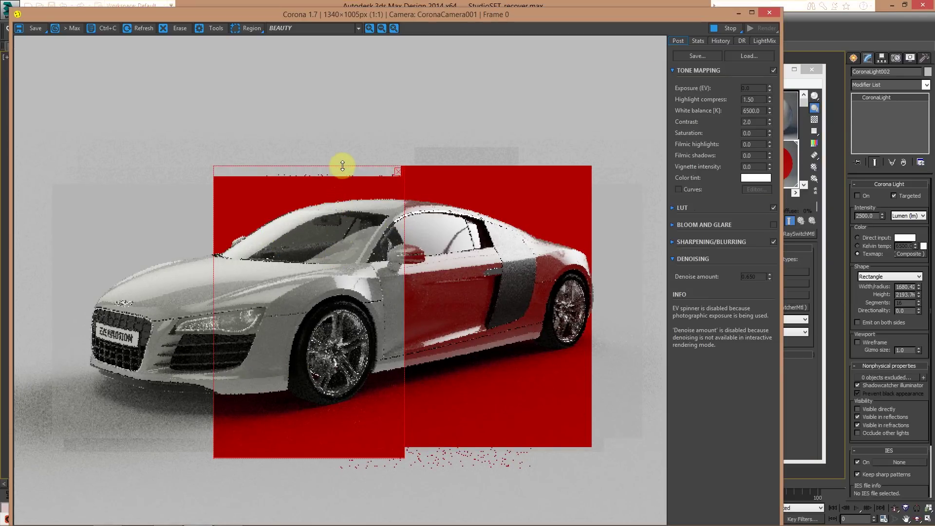
click(397, 173)
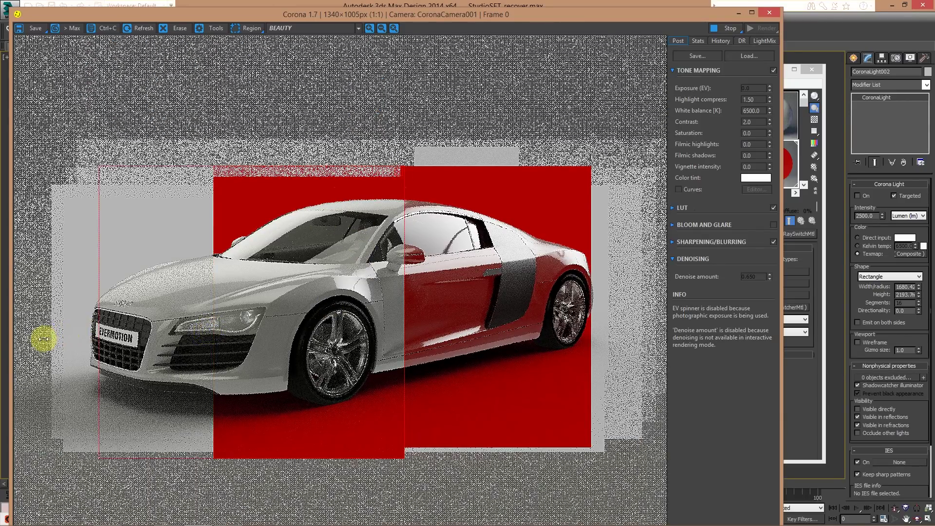
drag(404, 312, 620, 297)
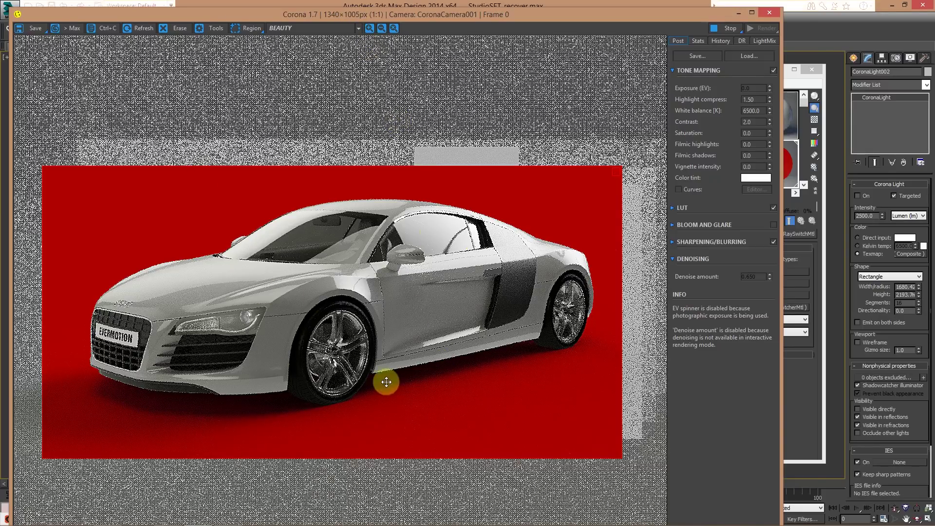
Stop the interactive render and hide the Corona frame buffer
click(456, 400)
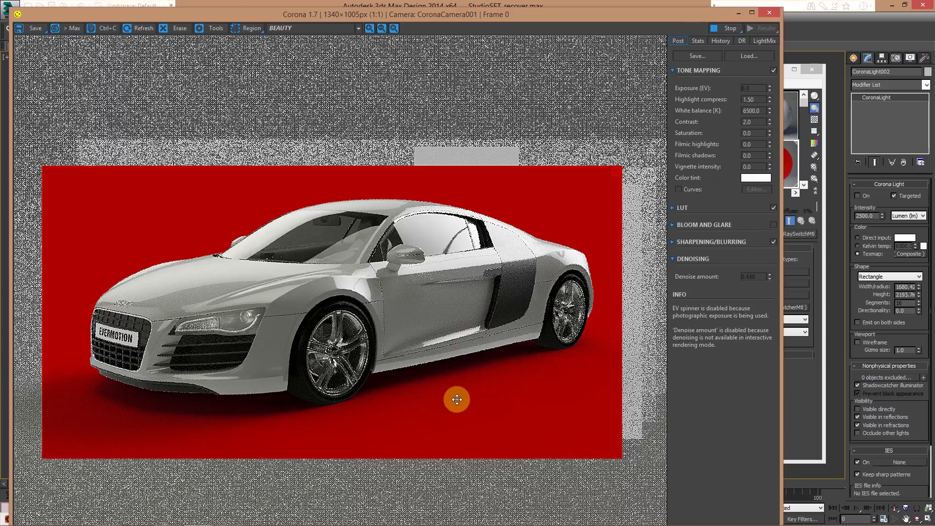
drag(421, 16, 606, 251)
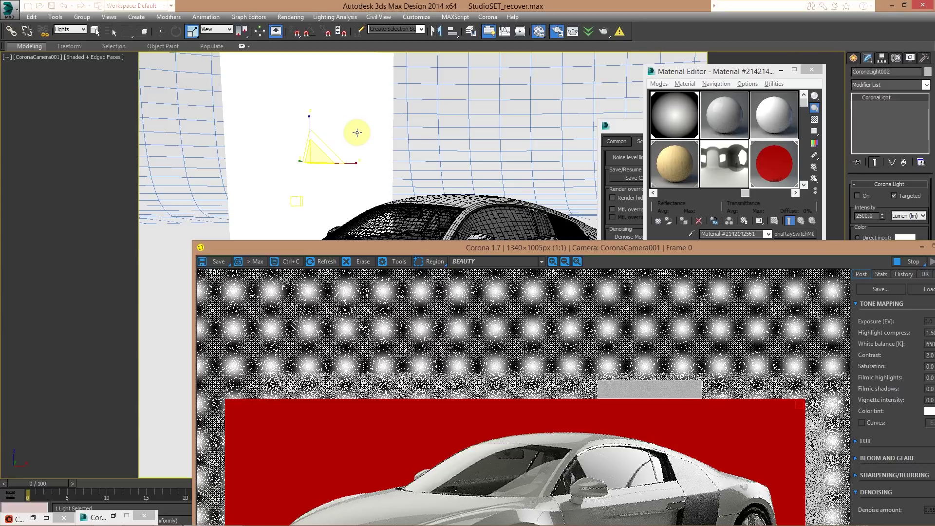
drag(421, 244, 340, 56)
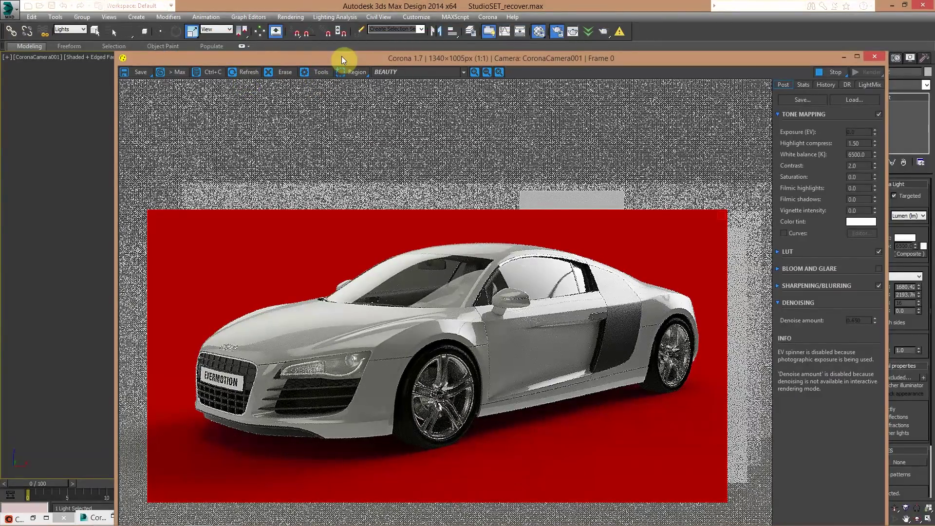
click(838, 76)
click(844, 60)
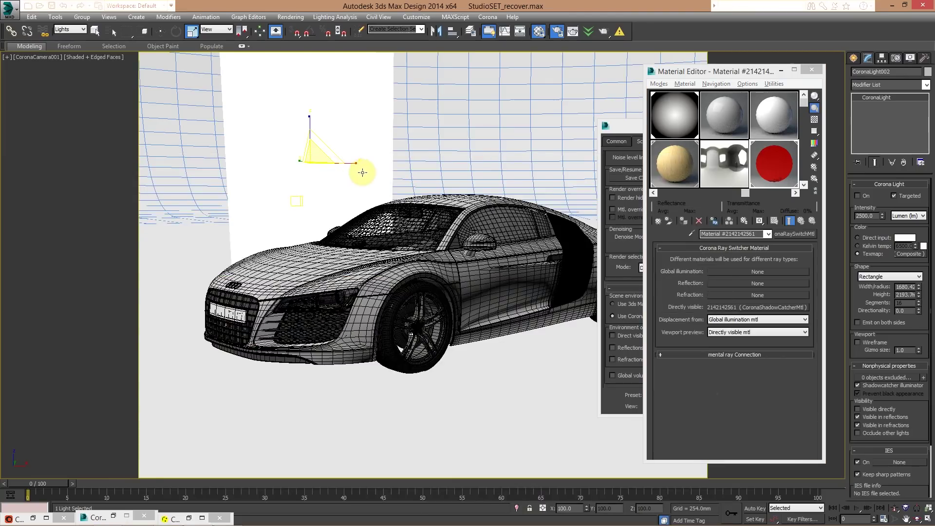
In the Perspective view, select the overhead CoronaLight003 and switch it on
key(p)
scroll(370, 172, down, 3)
alt+middle_drag(382, 174, 411, 226)
scroll(418, 192, down, 2)
click(406, 129)
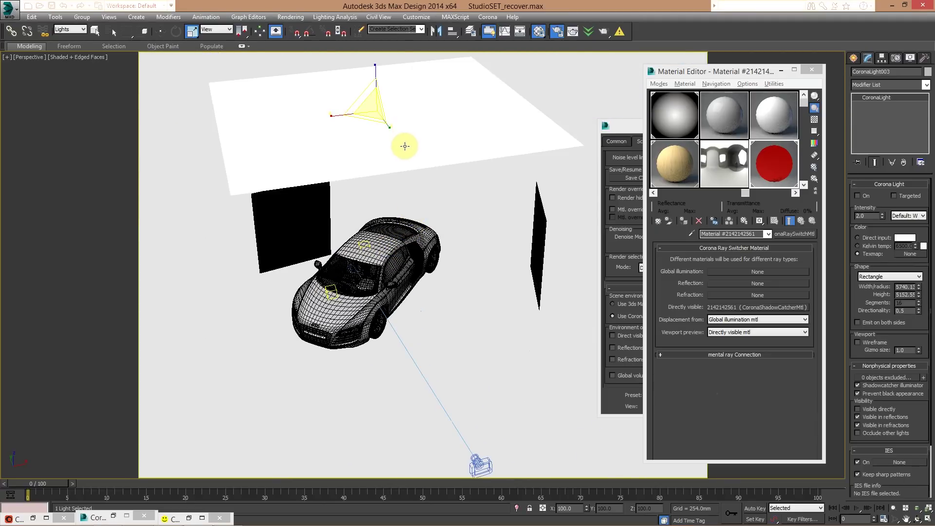
mouse_move(411, 142)
alt+middle_down()
mouse_move(428, 128)
mouse_move(417, 116)
mouse_move(407, 121)
mouse_move(417, 138)
alt+middle_up()
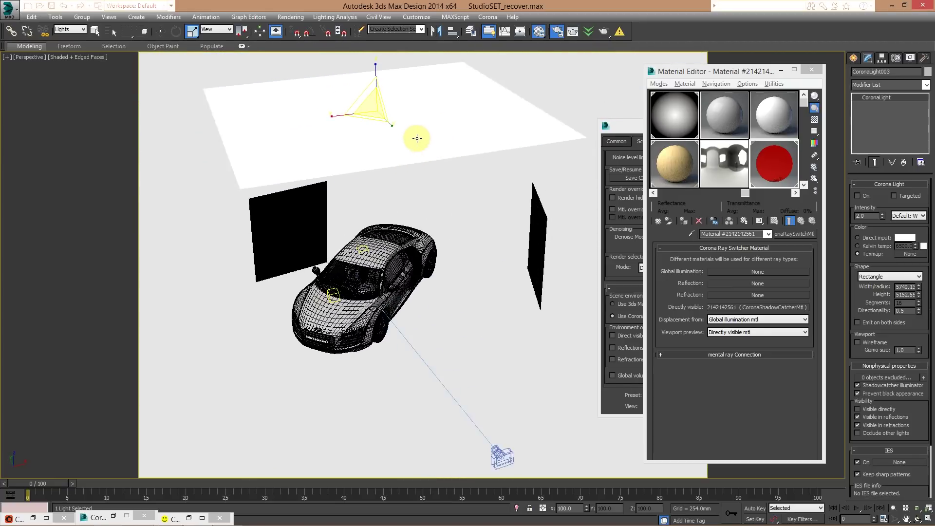
click(858, 195)
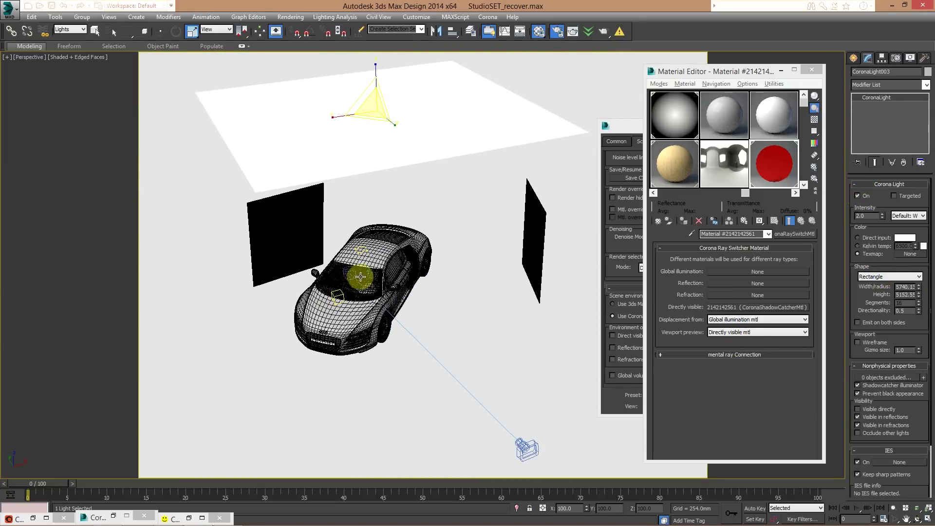
Return to the camera view, restart interactive rendering and drag out a render region
key(c)
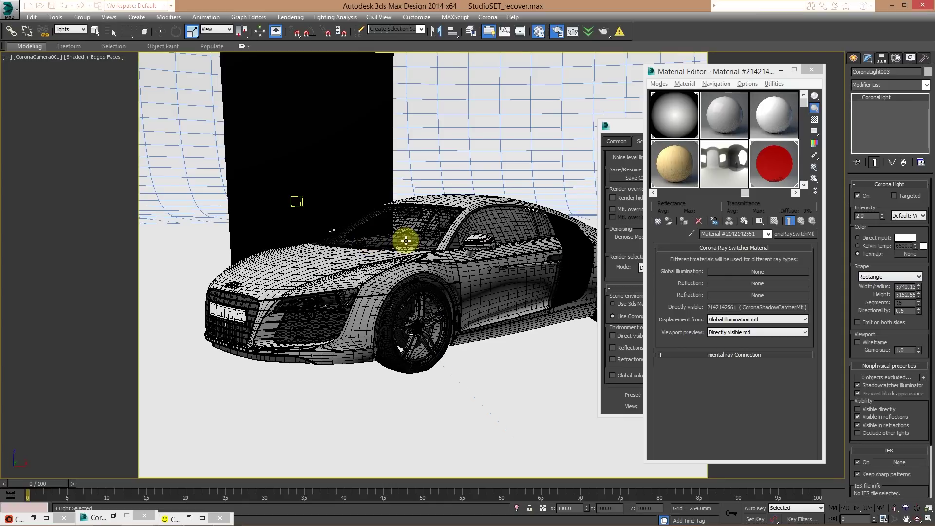
drag(621, 128, 643, 92)
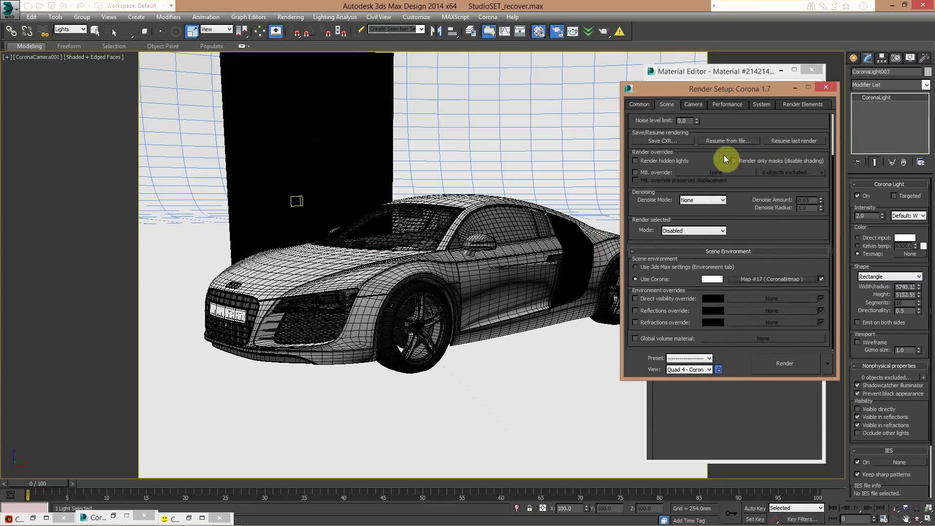
click(197, 517)
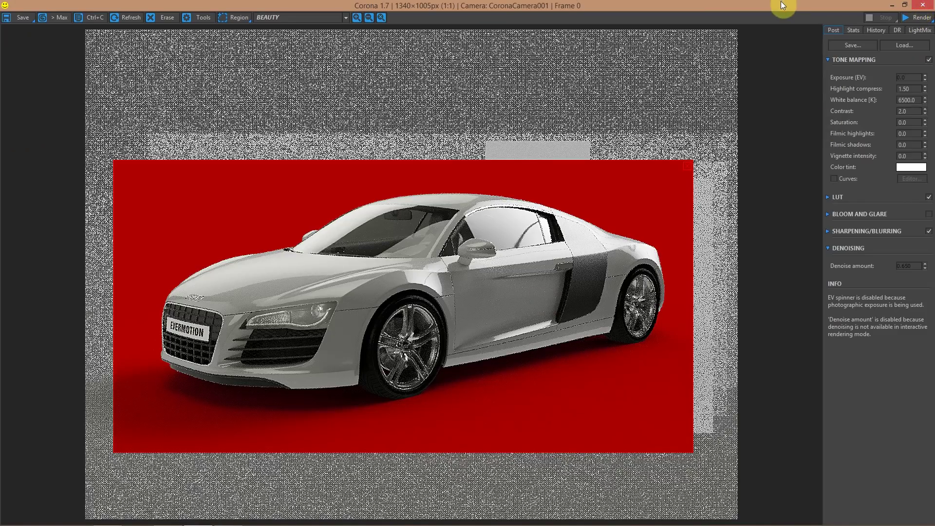
click(904, 6)
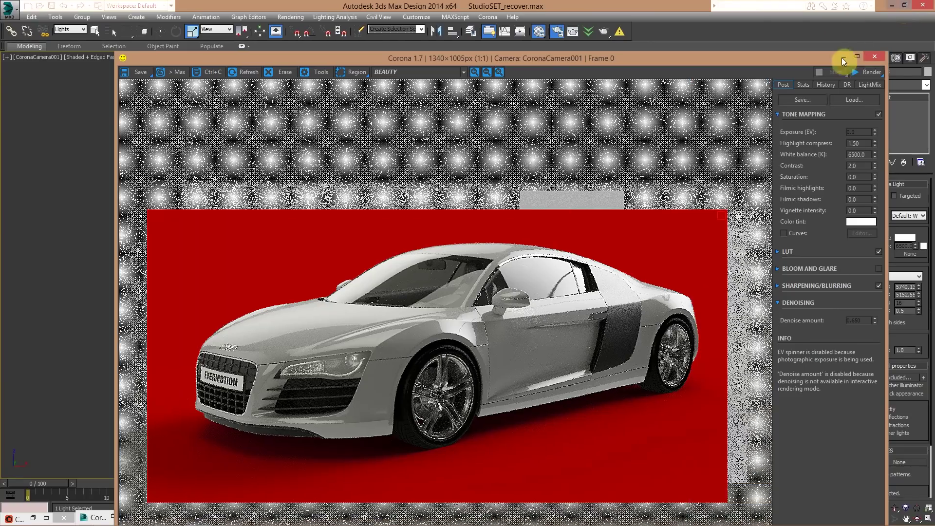
click(867, 72)
click(866, 83)
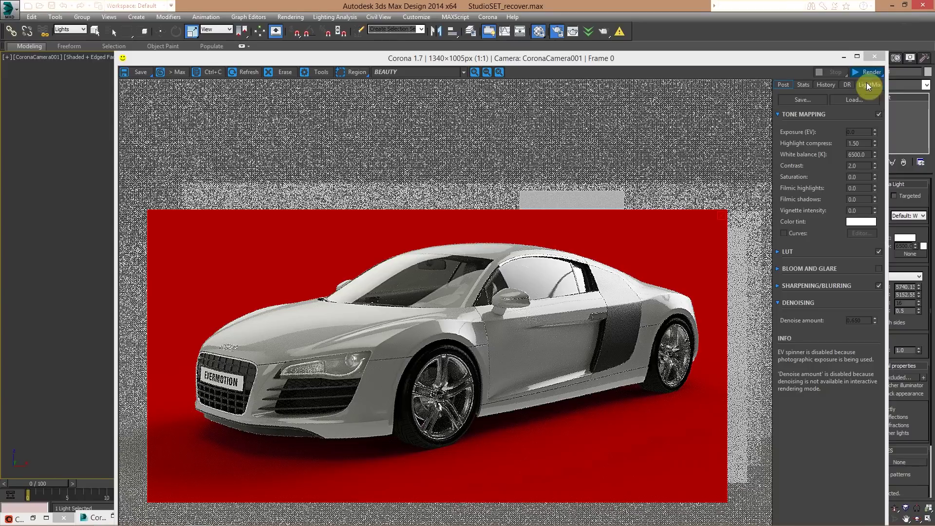
click(357, 73)
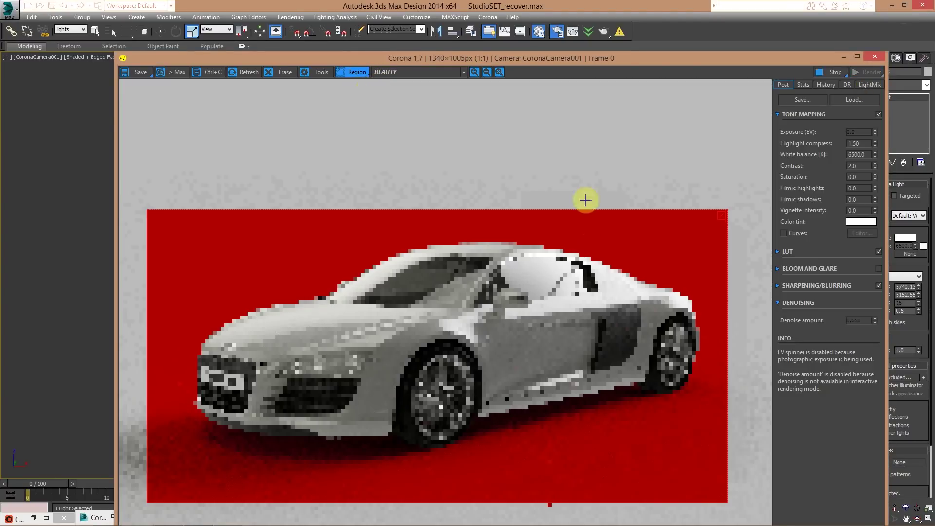
drag(586, 197, 470, 493)
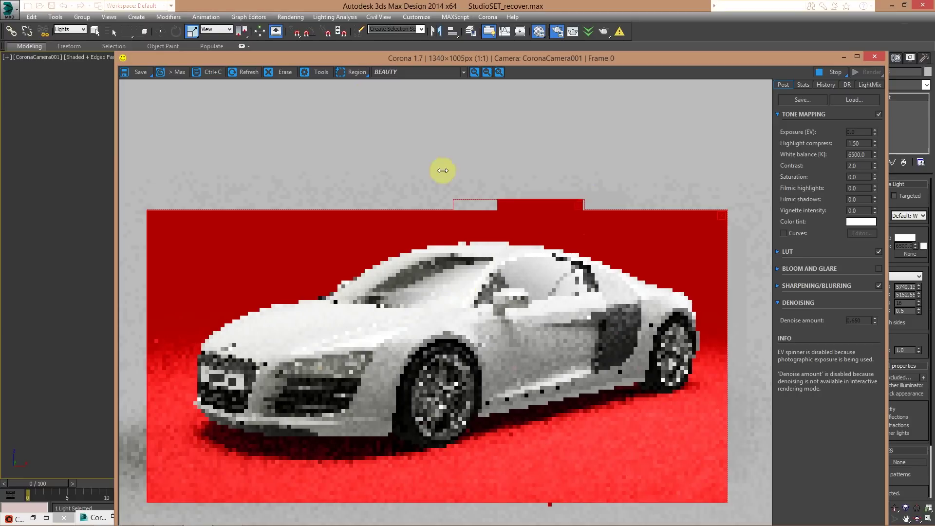
Limit the Corona interactive render to a narrow vertical region strip through the car
click(582, 443)
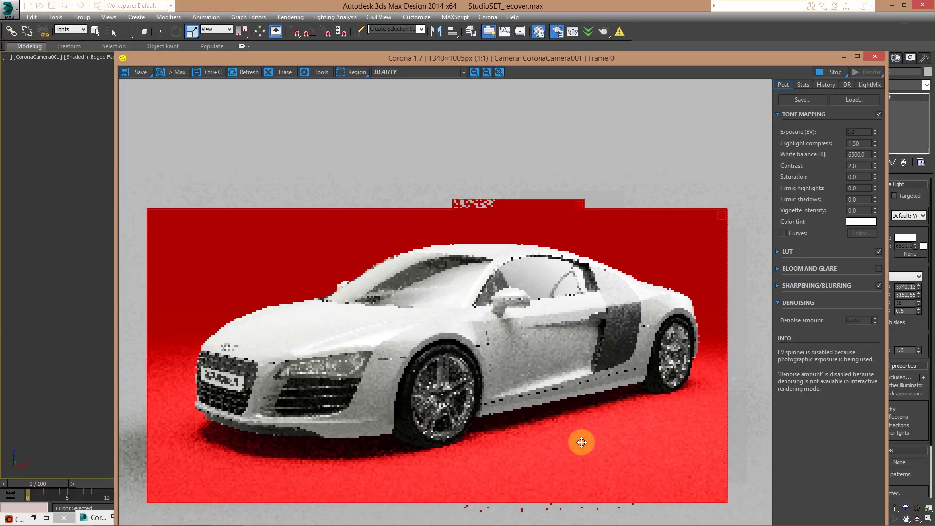
drag(582, 443, 577, 253)
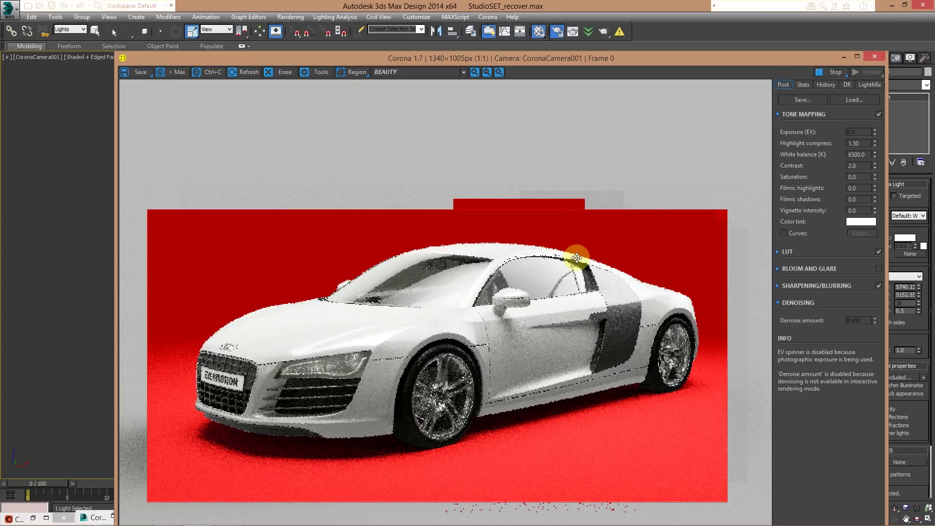
drag(722, 222, 722, 217)
click(347, 72)
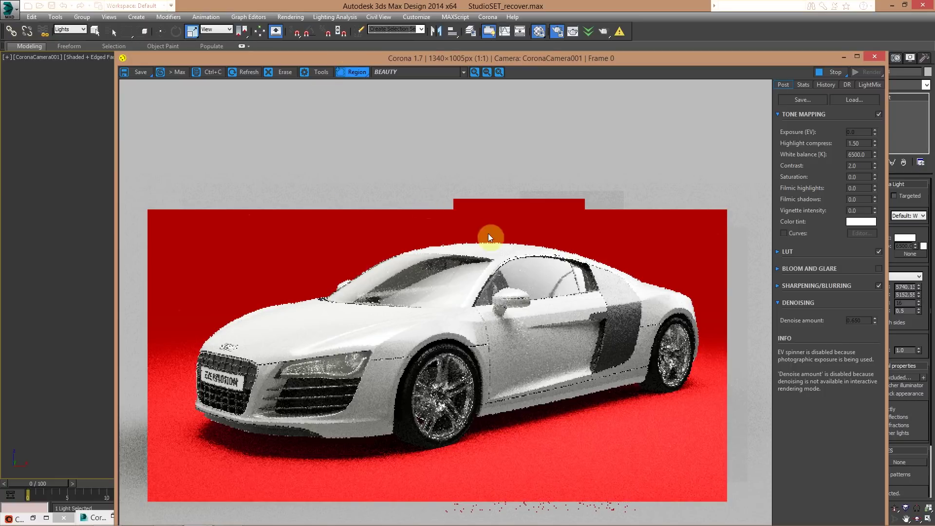
drag(520, 190, 443, 504)
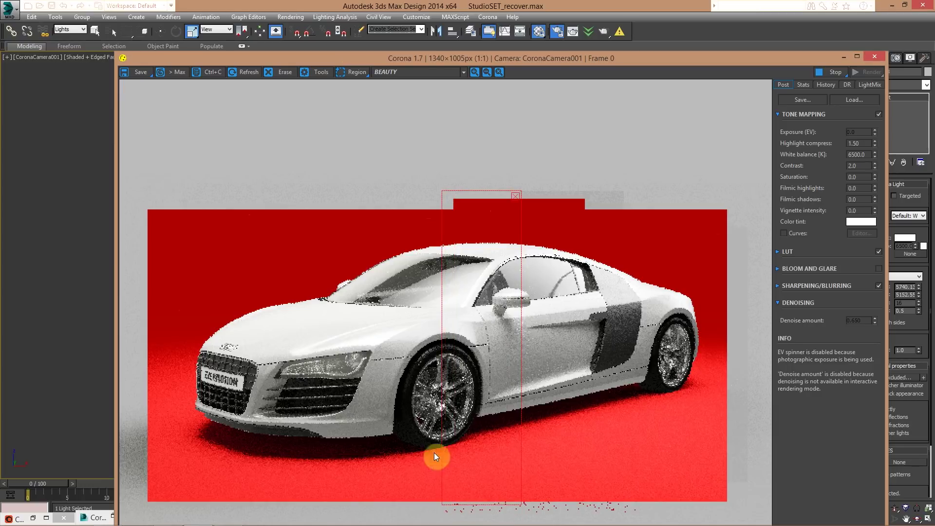
drag(489, 438, 529, 456)
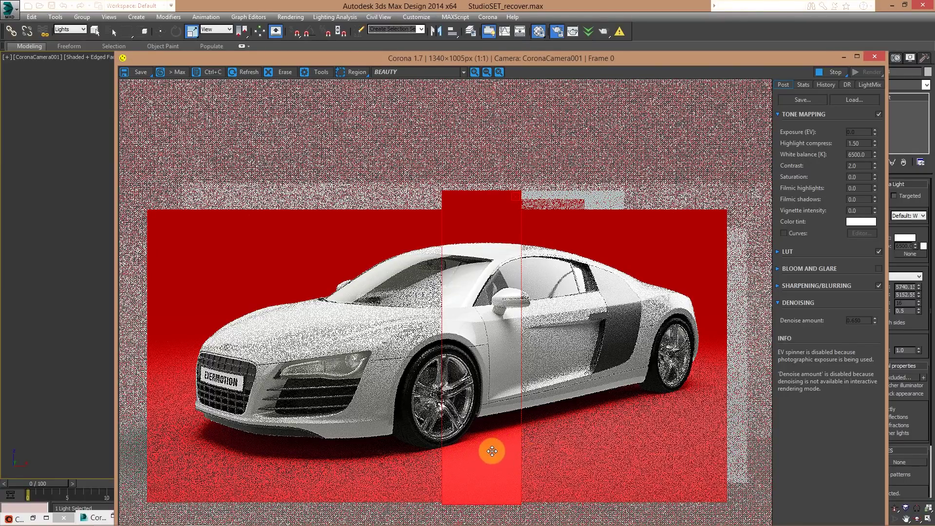
Open the Render2 image from the Lesson_7 RENDERS folder
mouse_move(234, 522)
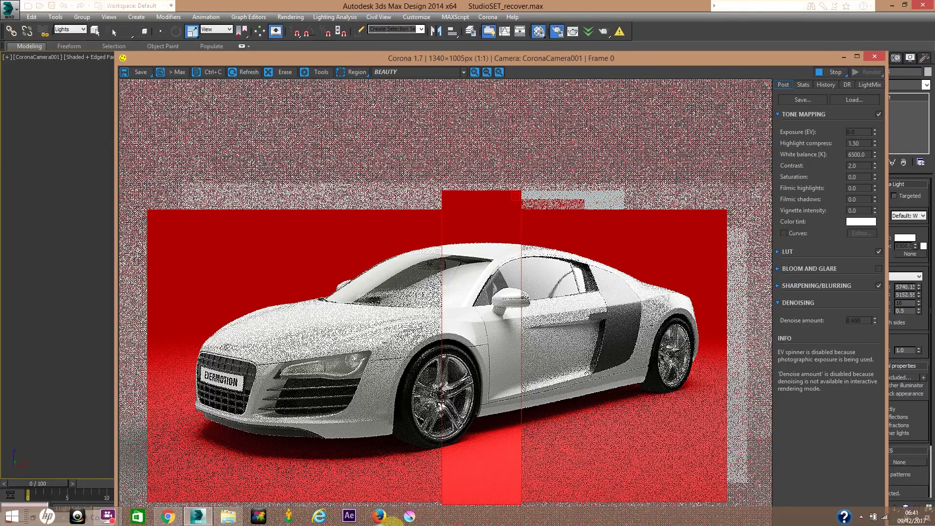
click(242, 467)
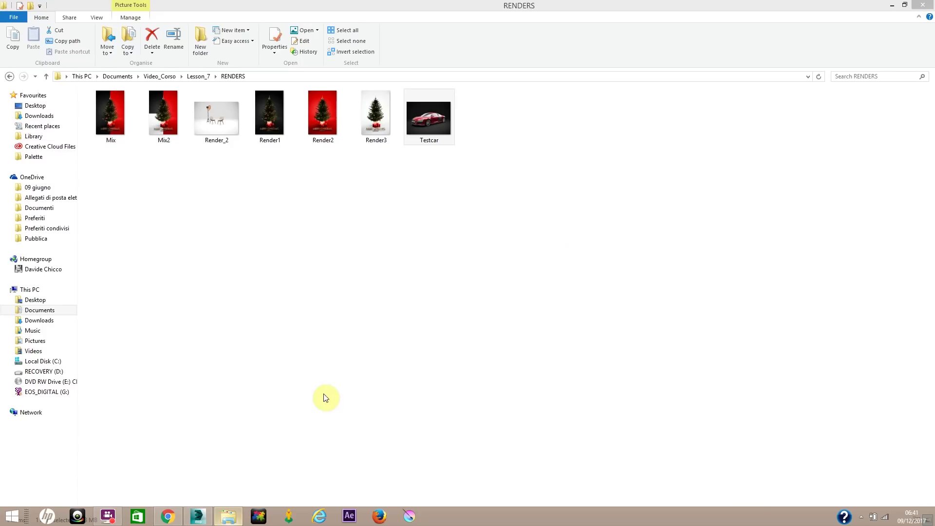
double_click(312, 115)
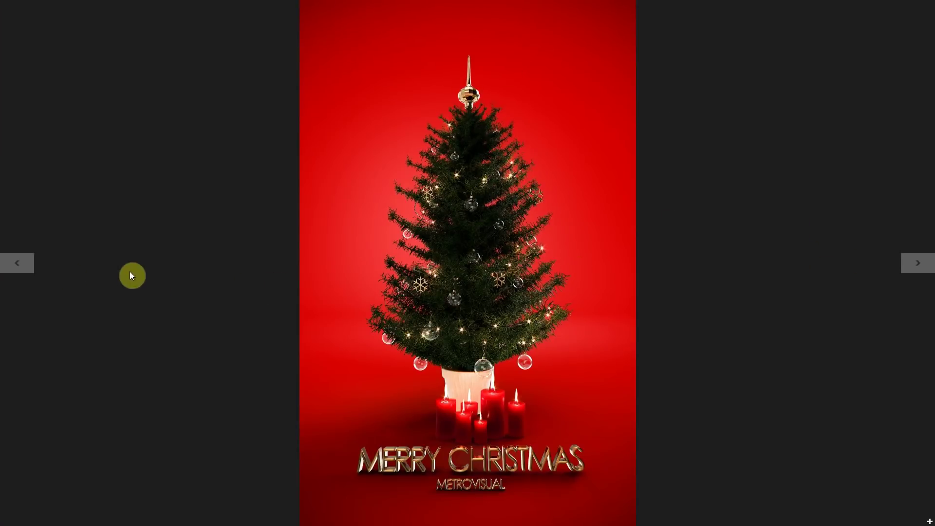
Step back to the previous Christmas tree render, then return to 3ds Max
click(22, 266)
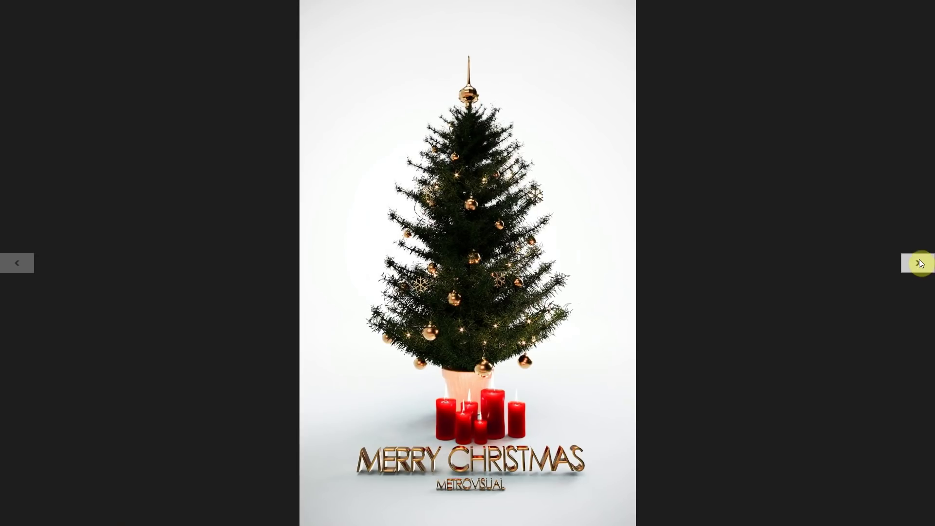
key(alt+Tab)
key(alt+Tab)
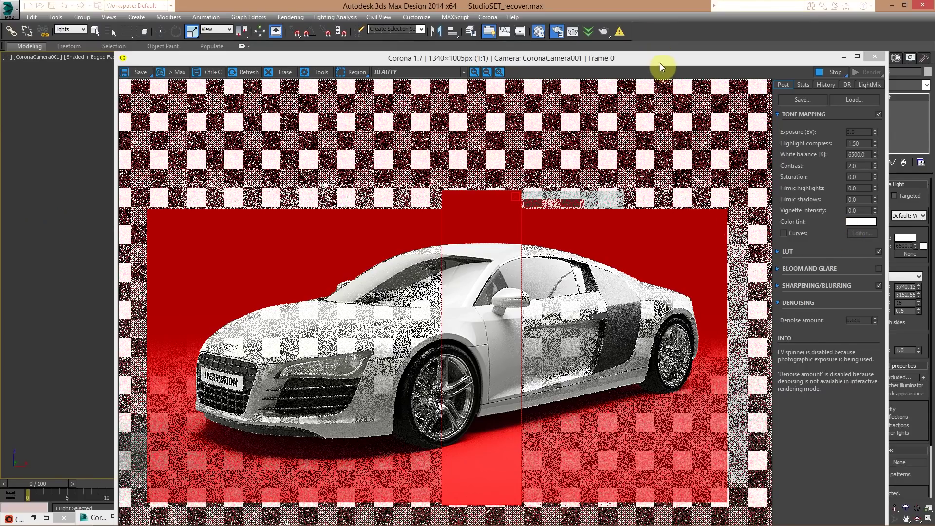
Shift the render strip left and enable Shadowcatcher illuminator on the CoronaLight
drag(659, 63, 543, 45)
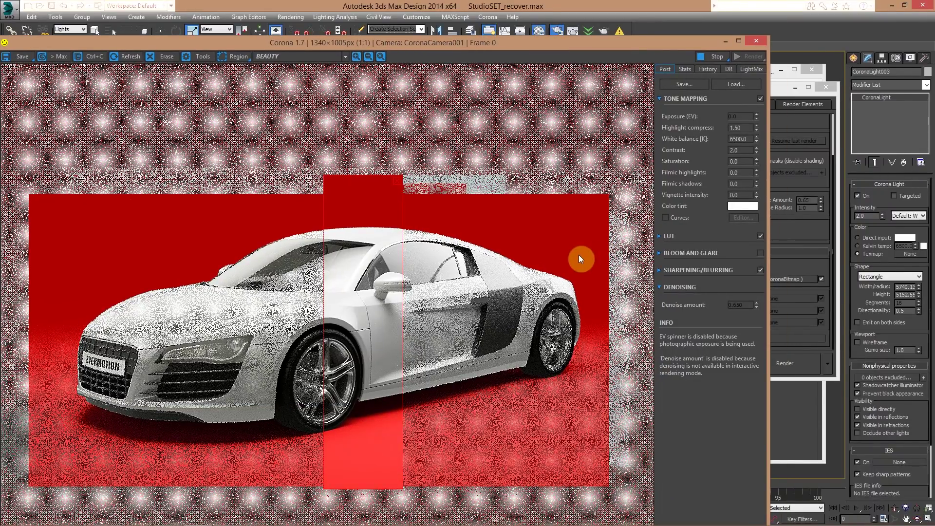
drag(335, 325, 274, 328)
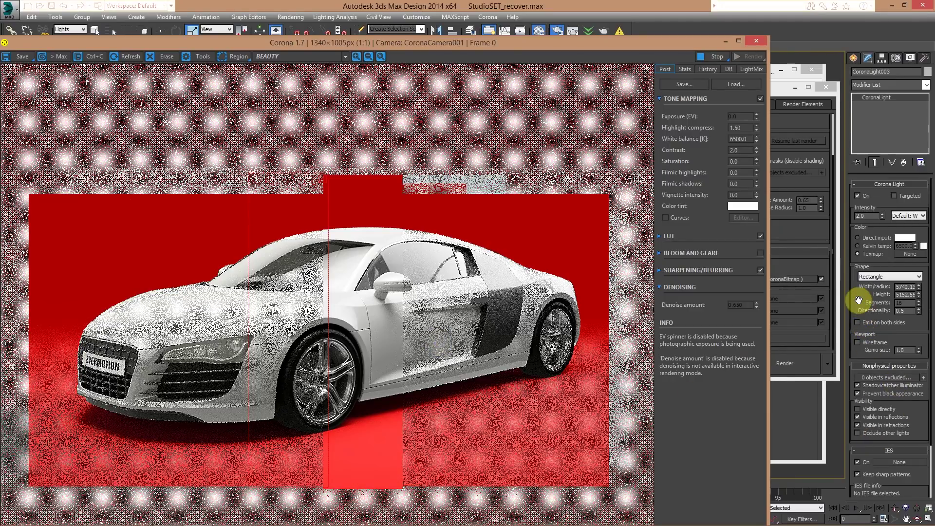
drag(858, 300, 855, 211)
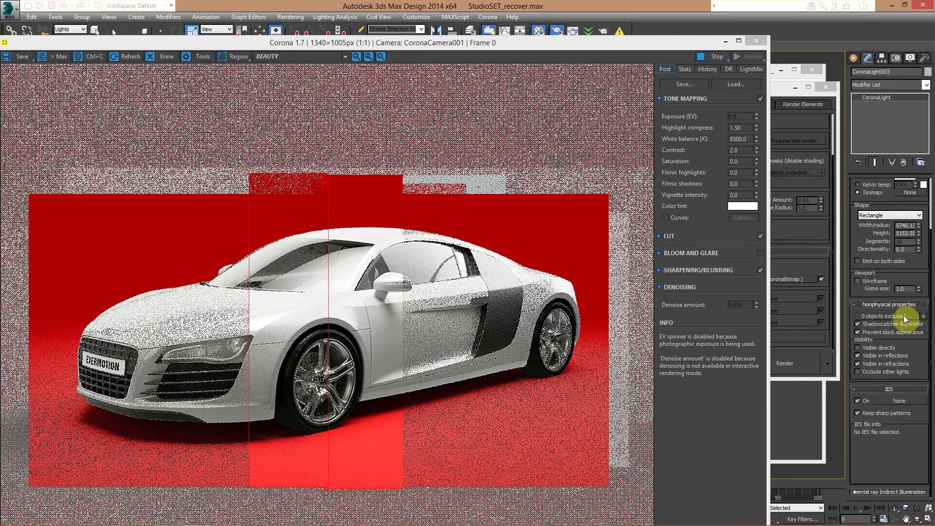
drag(858, 276, 867, 238)
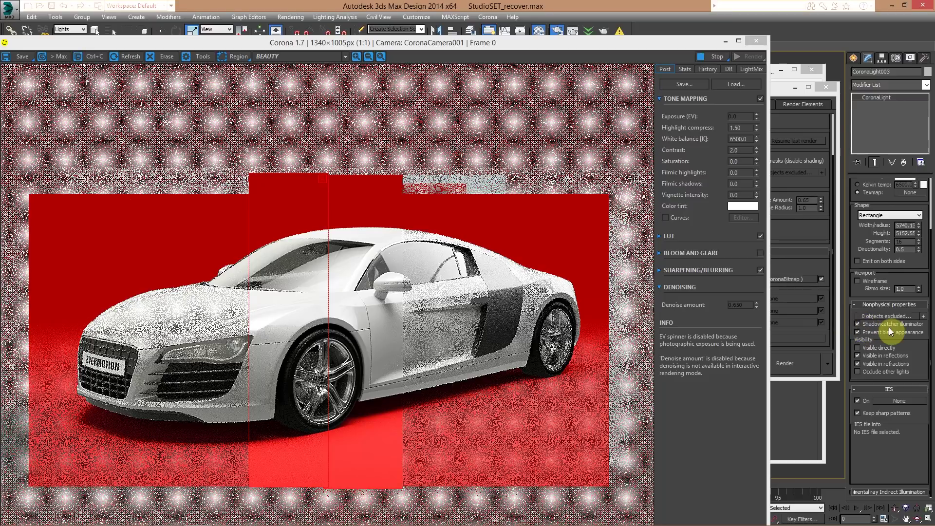
mouse_move(858, 323)
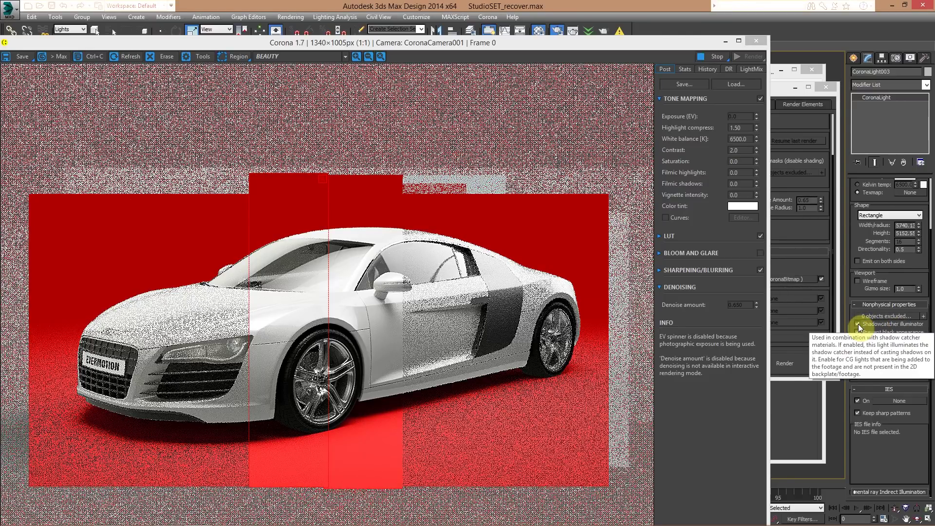
click(858, 324)
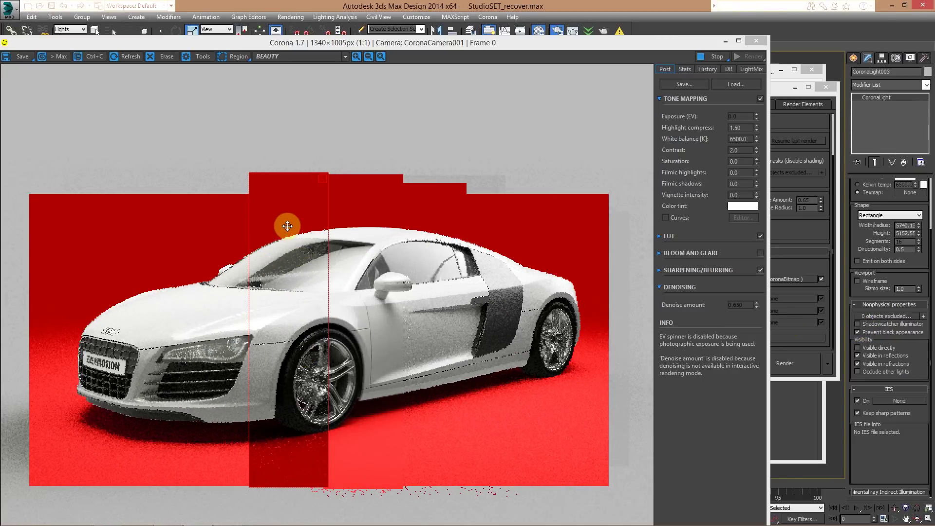
drag(250, 445, 267, 445)
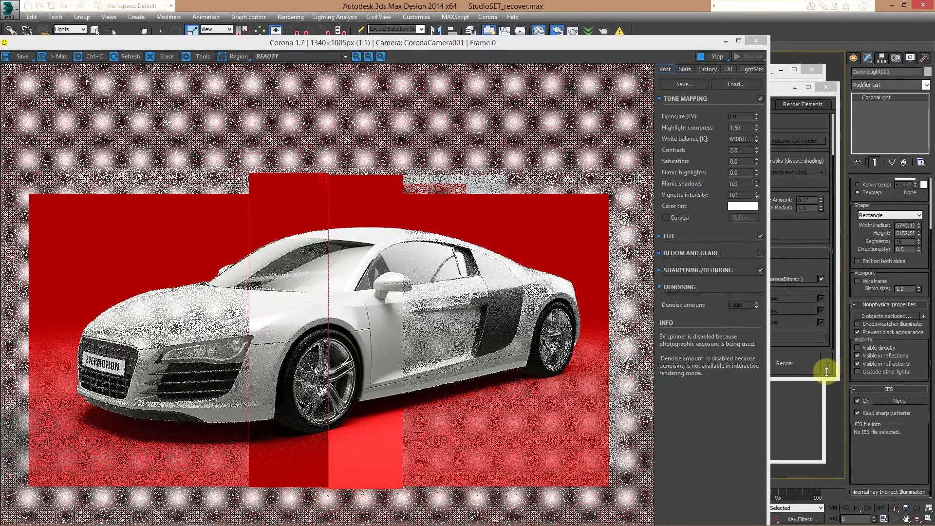
click(857, 324)
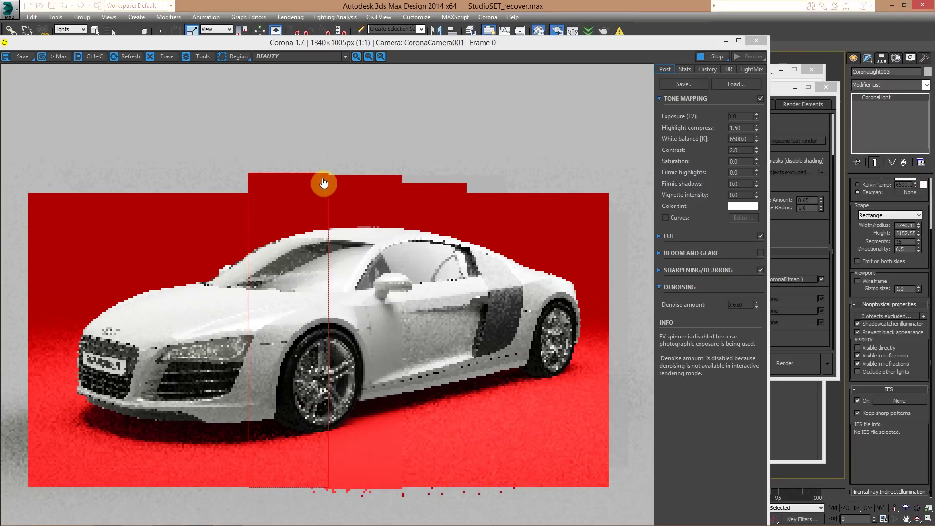
click(324, 184)
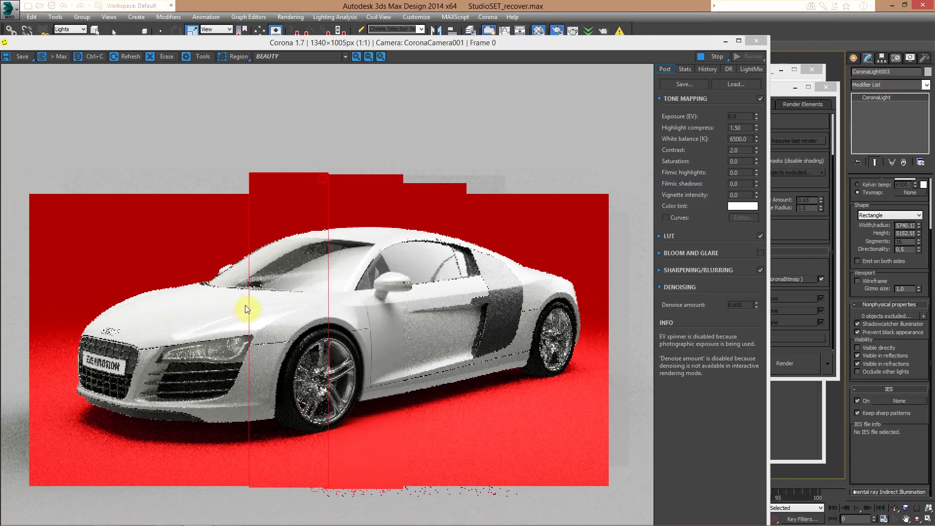
click(88, 323)
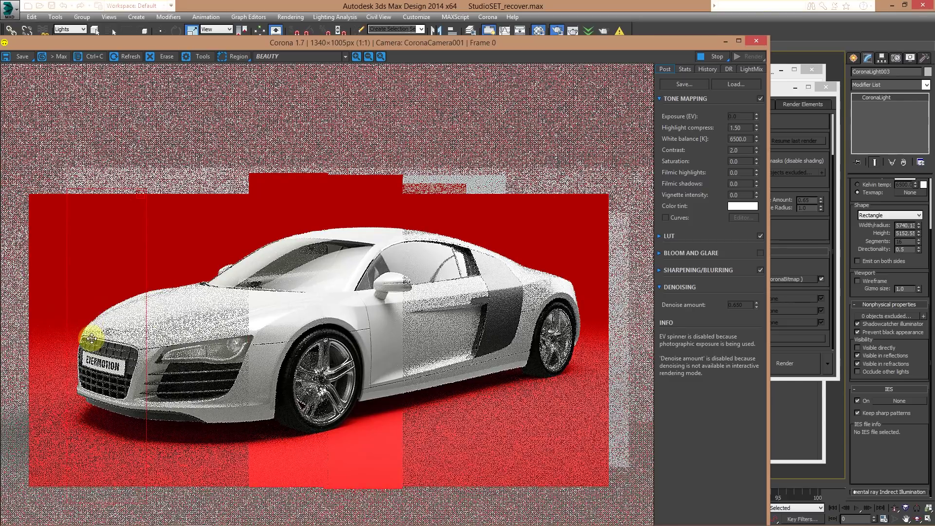
Set the Shadow Catcher's CoronaColor backplate solid colour to purple (R 188, G 0, B 217)
click(781, 92)
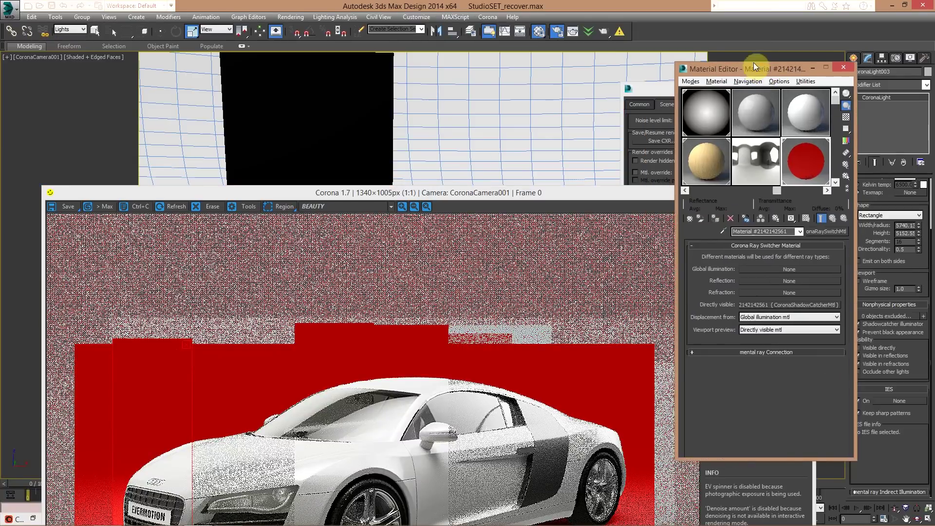
drag(753, 62, 768, 56)
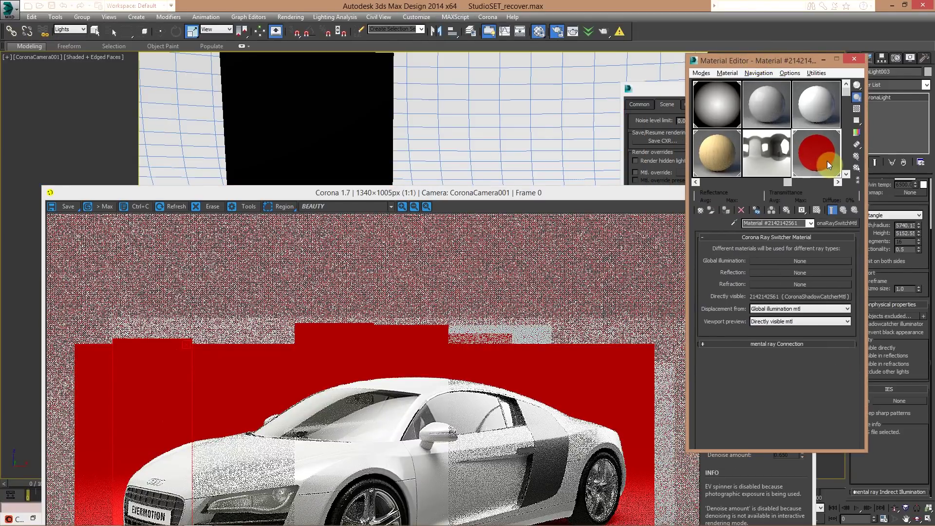
click(805, 295)
click(821, 255)
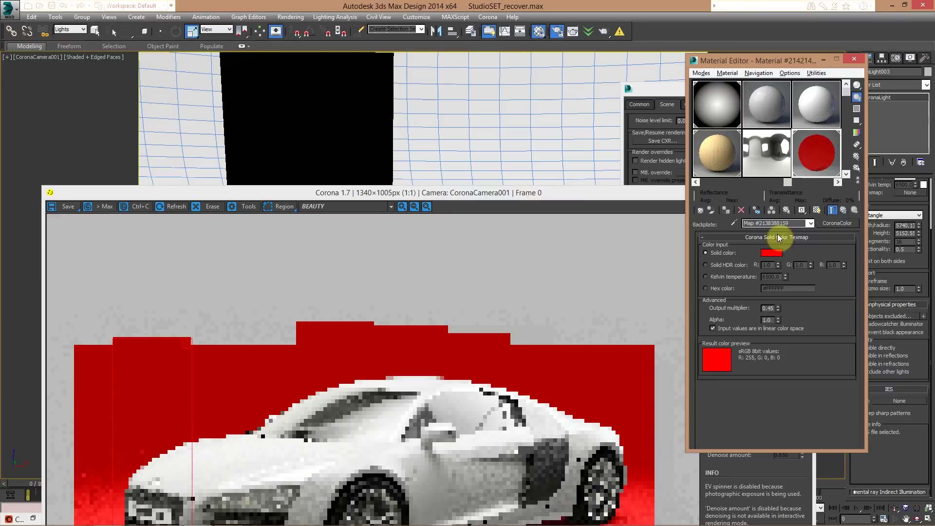
click(772, 253)
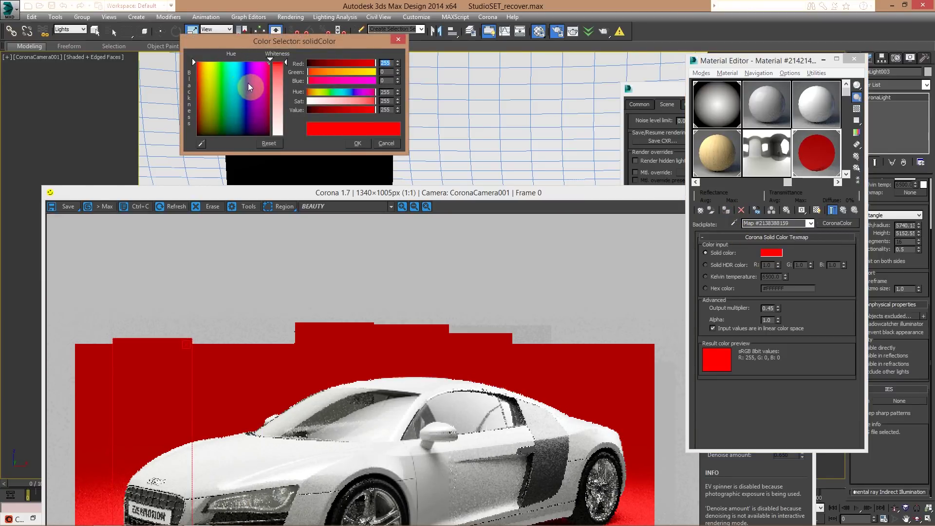
drag(247, 82, 254, 85)
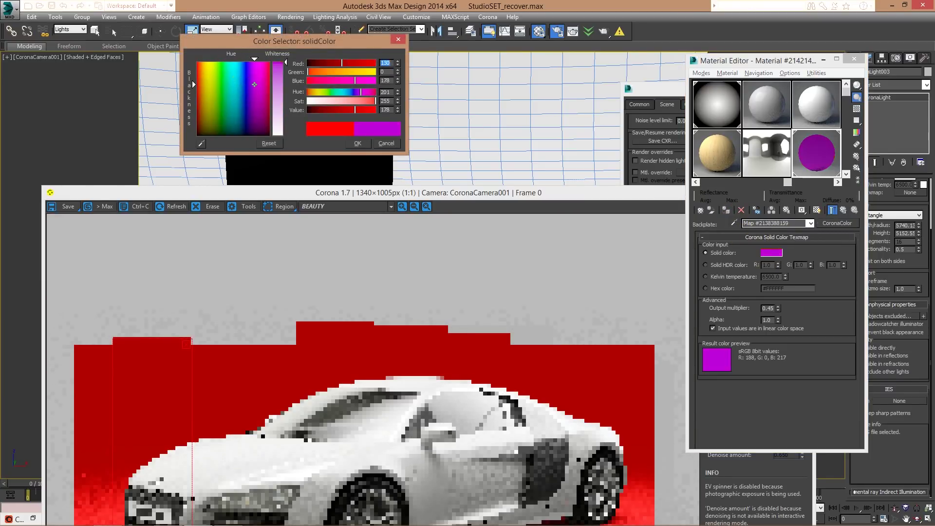
click(358, 143)
click(432, 193)
drag(484, 124, 475, 60)
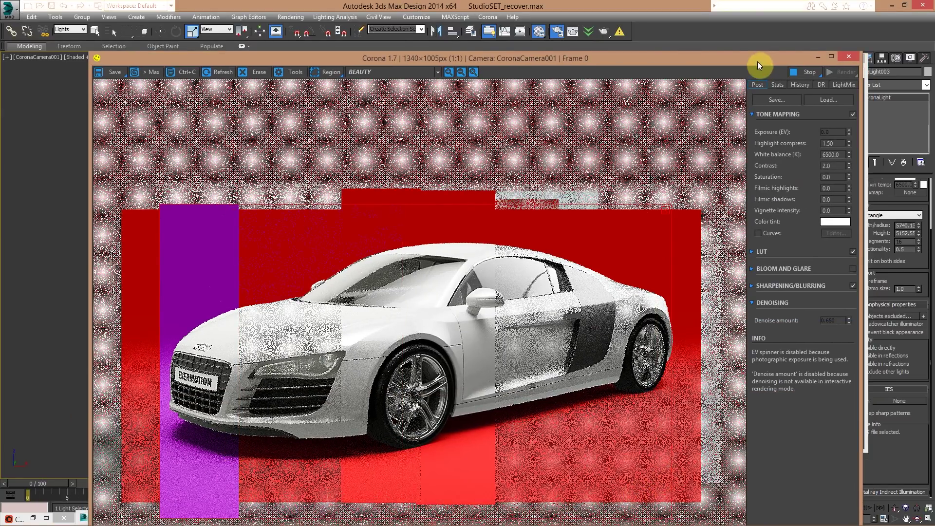
Raise the Shadow Catcher reflection level and place a render region over the rear wheel and floor
drag(754, 57, 560, 42)
key(m)
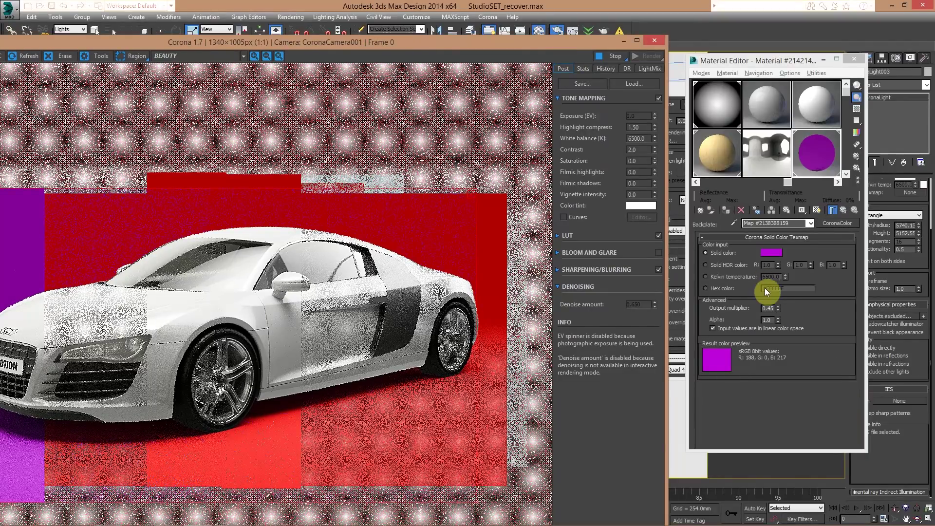
click(843, 211)
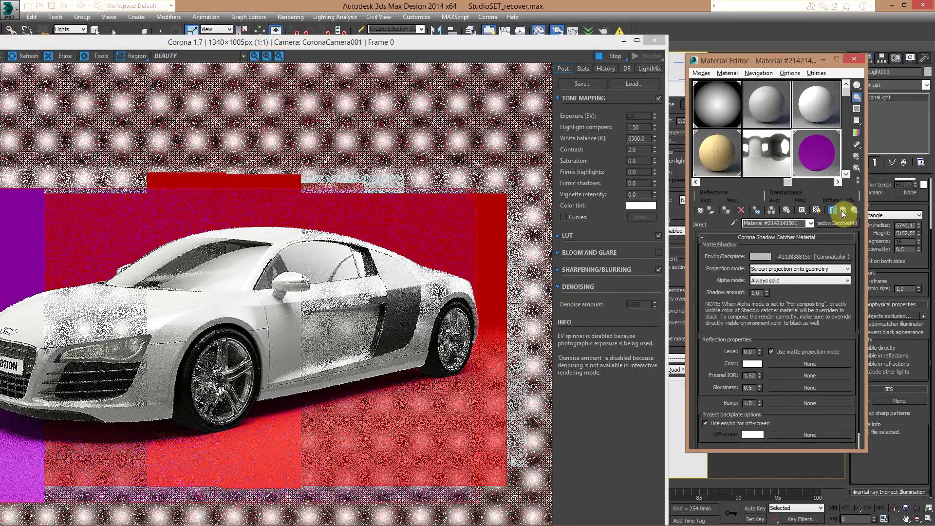
double_click(749, 351)
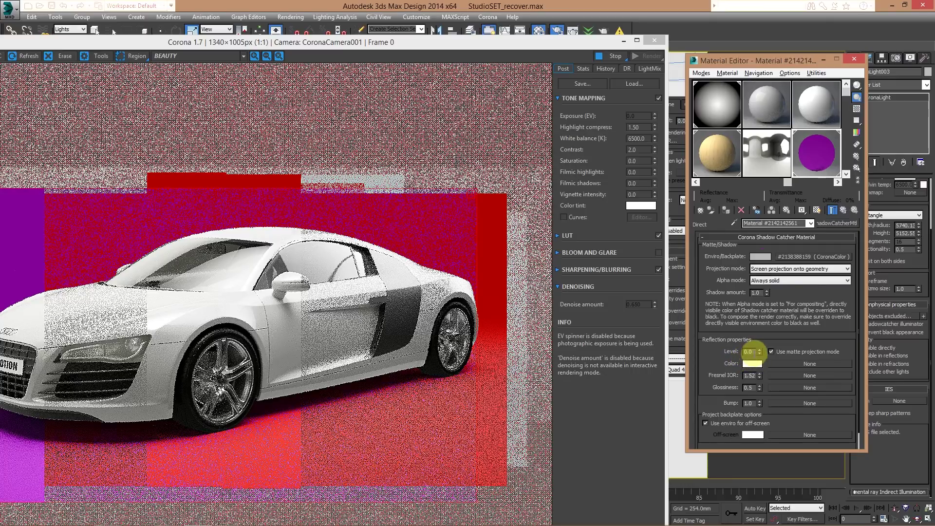
click(637, 319)
drag(759, 352, 762, 336)
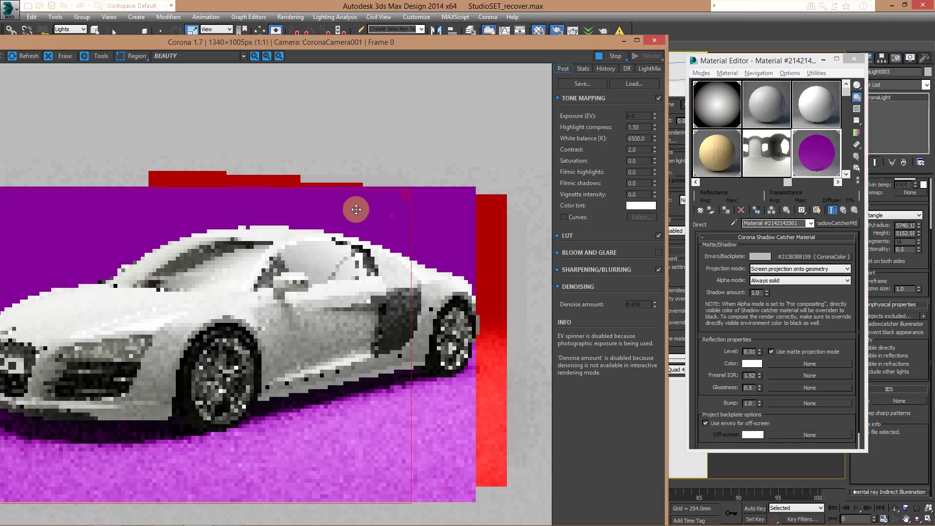
drag(125, 282, 413, 310)
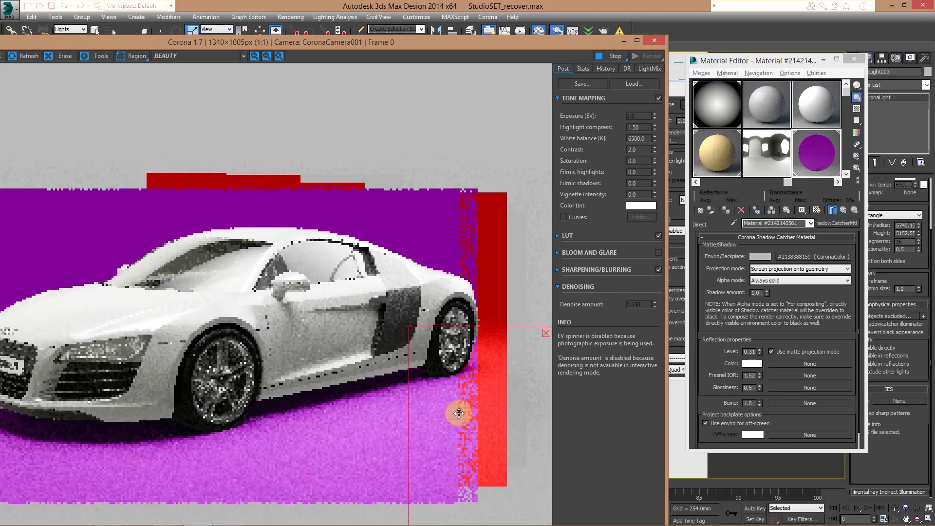
drag(474, 434, 451, 399)
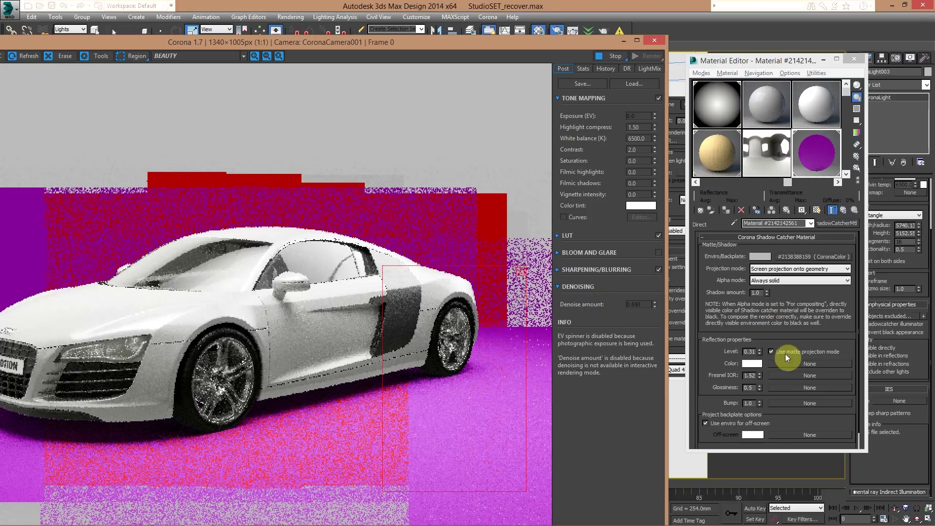
Set reflection level 1.0, Fresnel IOR 3.0 and reflection glossiness 0.57
right_click(761, 352)
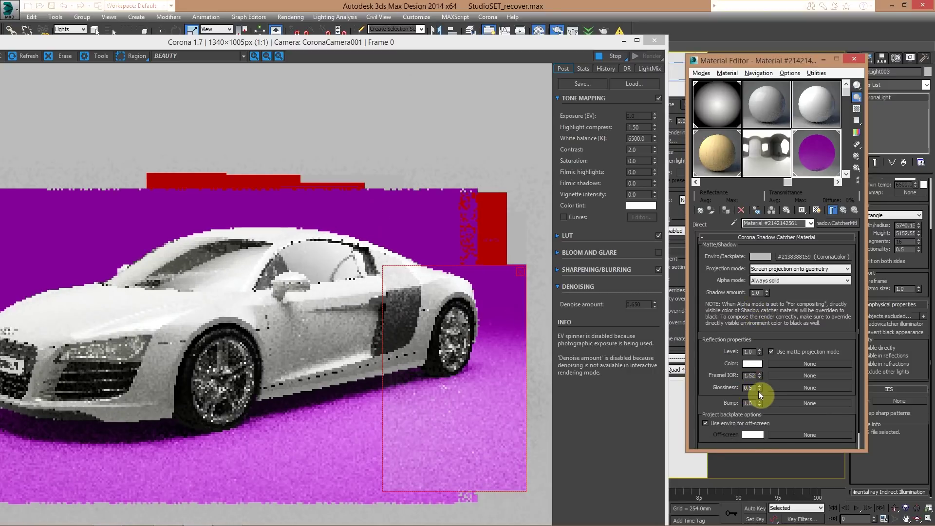
drag(758, 388, 757, 391)
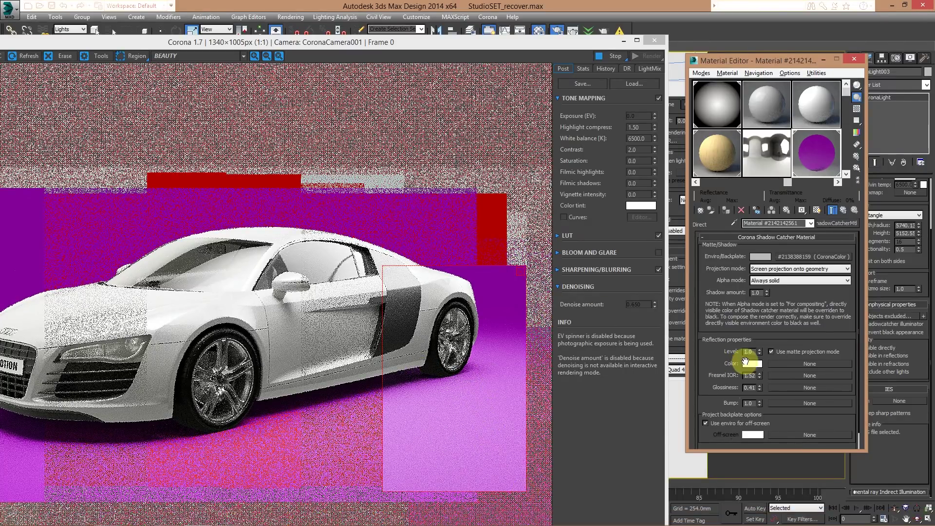
double_click(751, 375)
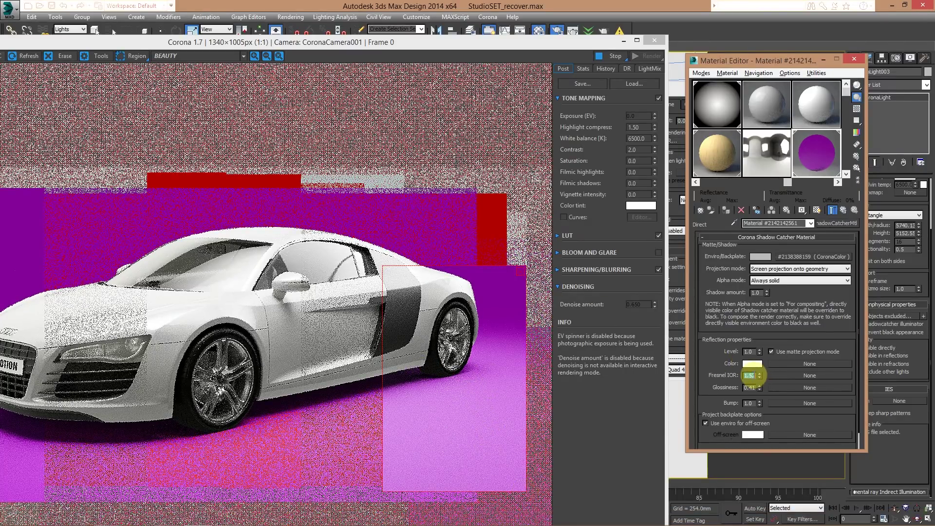
text(3)
key(Return)
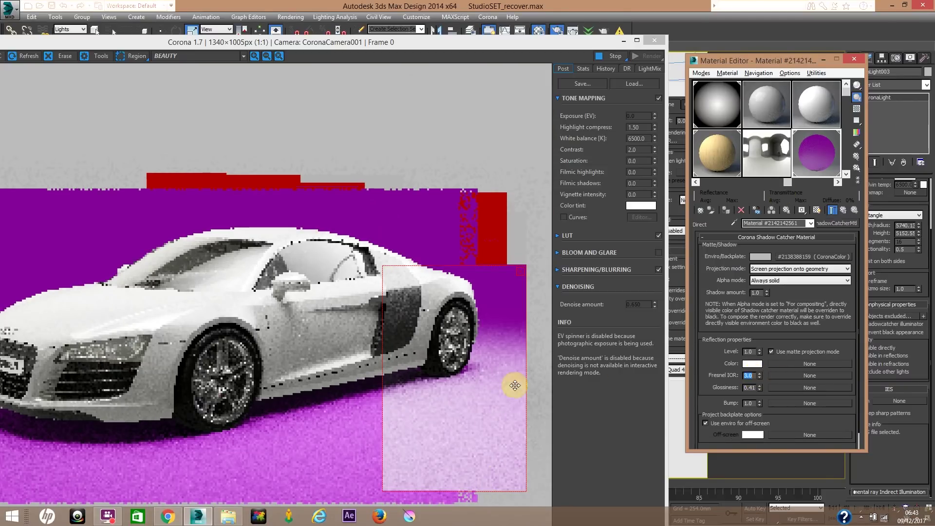
drag(761, 387, 762, 363)
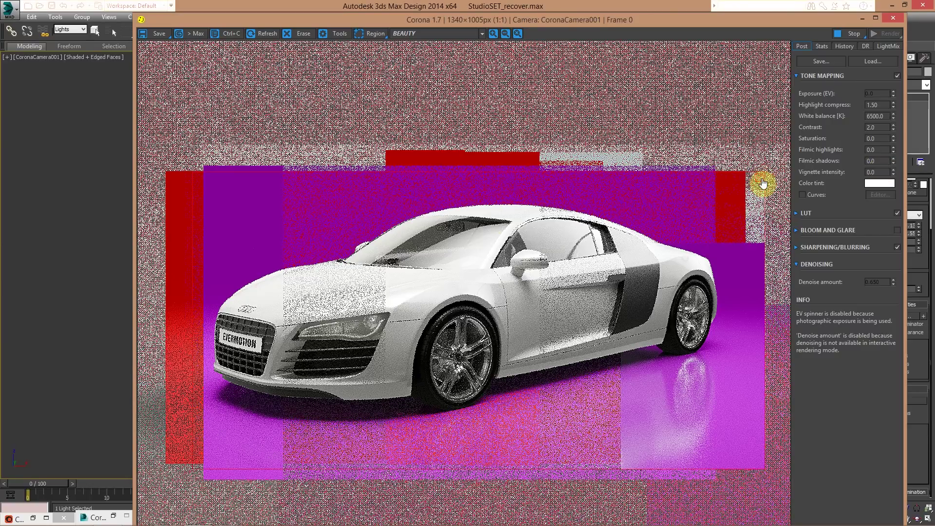
Set the Corona frame buffer's Vignette intensity to 1.0
key(Tab)
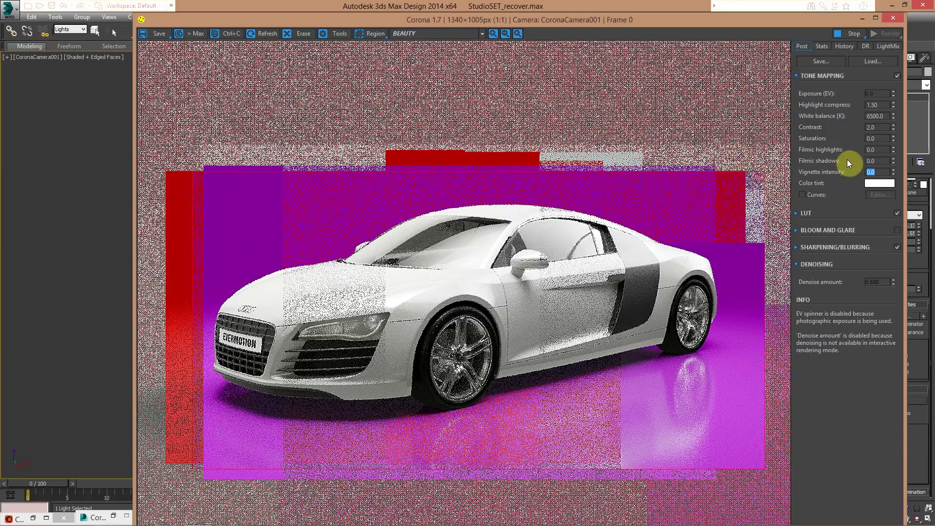
text(1)
key(Return)
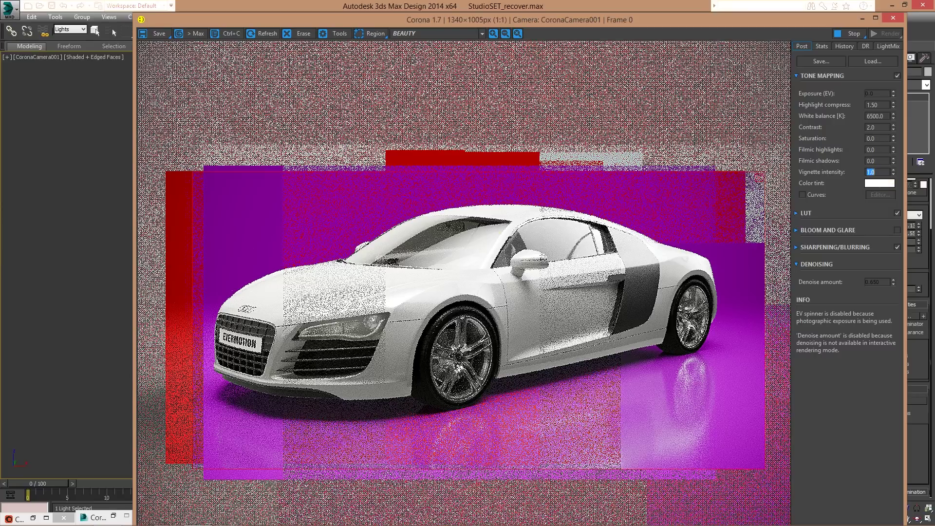
click(757, 183)
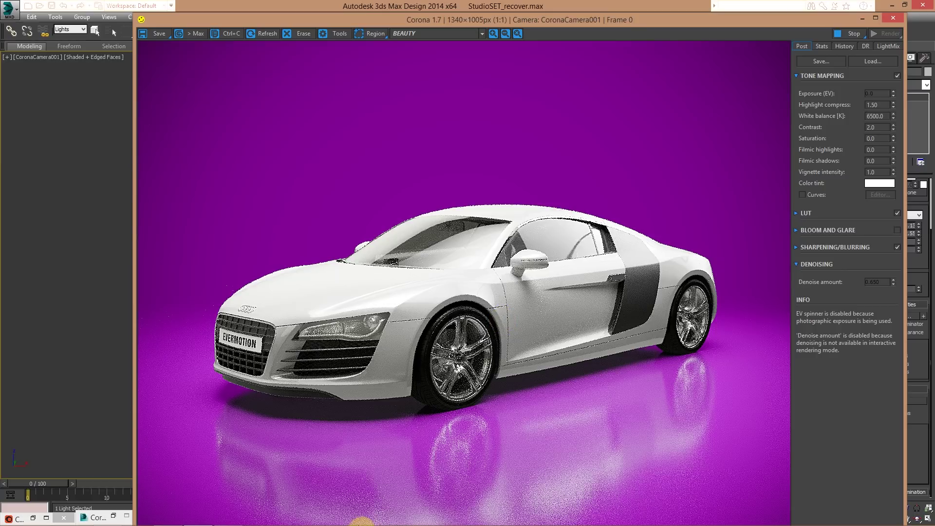
In Windows Photos, advance to the Merry Christmas tree render and show its photo options
click(218, 520)
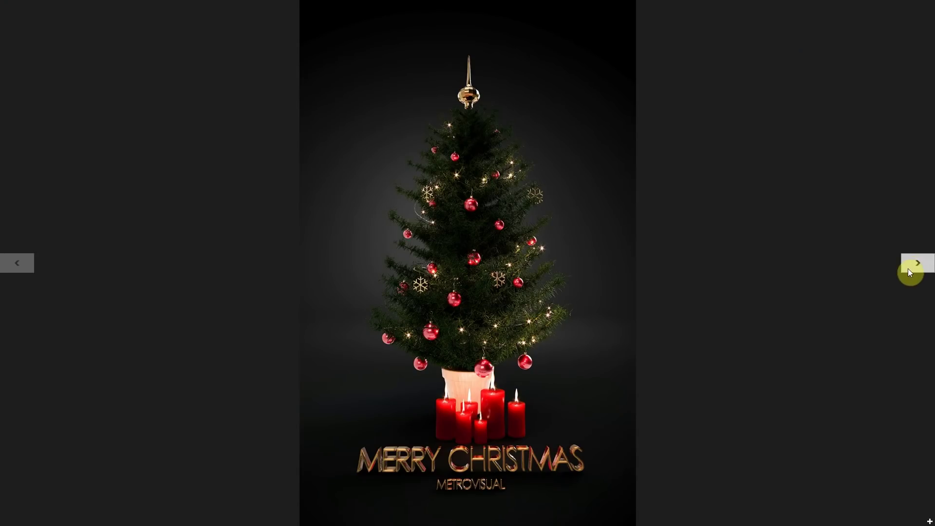
click(913, 267)
right_click(800, 289)
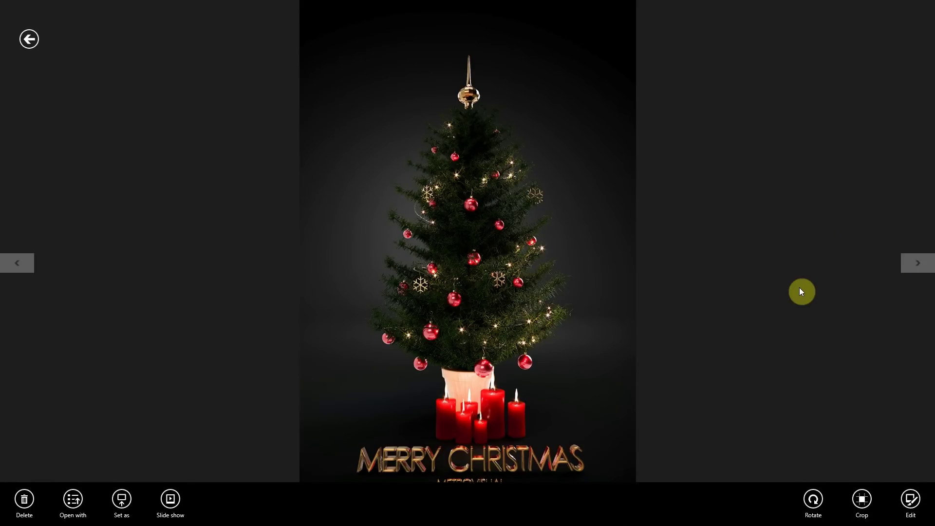